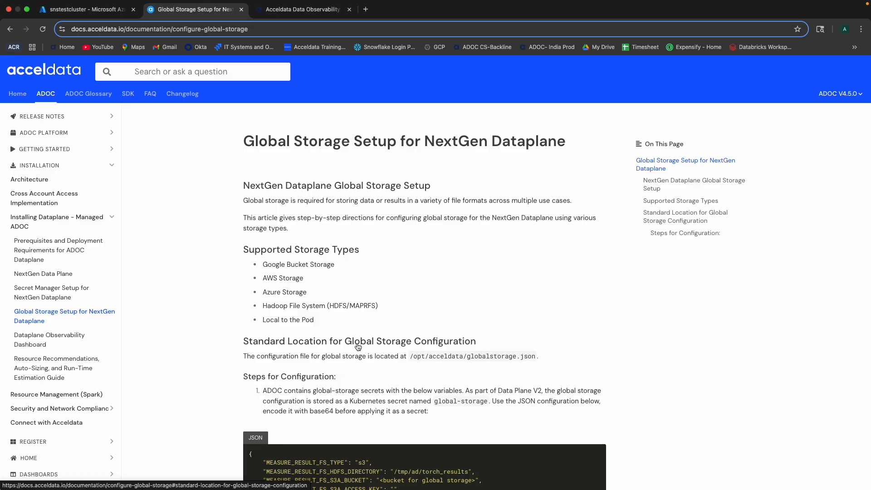
# Step: Examine the sample JSON for the global-storage secret under Steps for Configuration
pyautogui.scroll(-1, 358, 347)
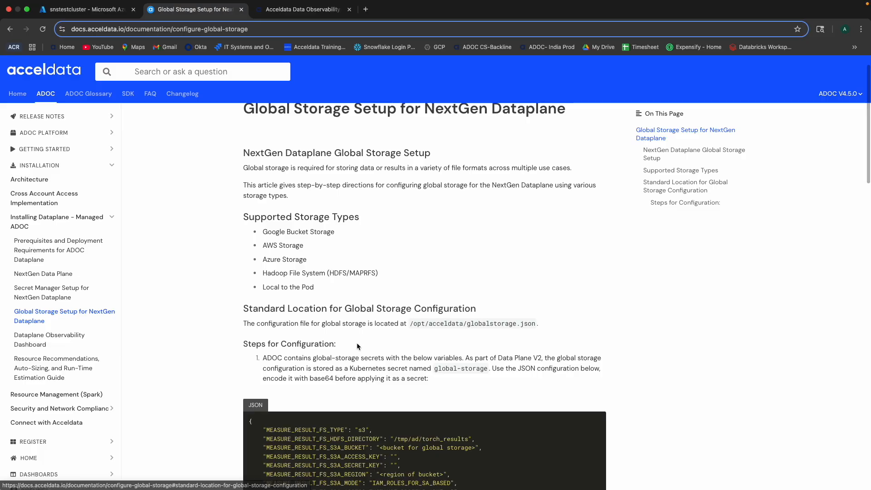
pyautogui.scroll(-3, 357, 343)
pyautogui.scroll(-3, 357, 344)
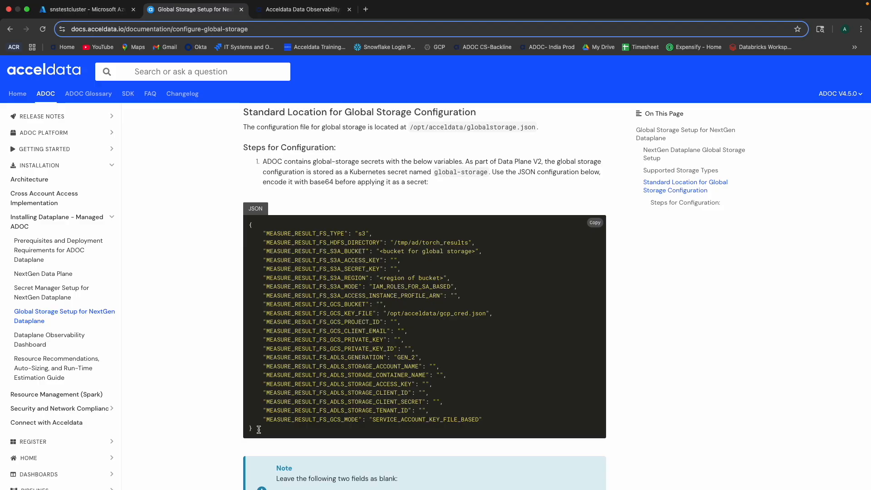
pyautogui.moveTo(259, 429); pyautogui.dragTo(250, 227)
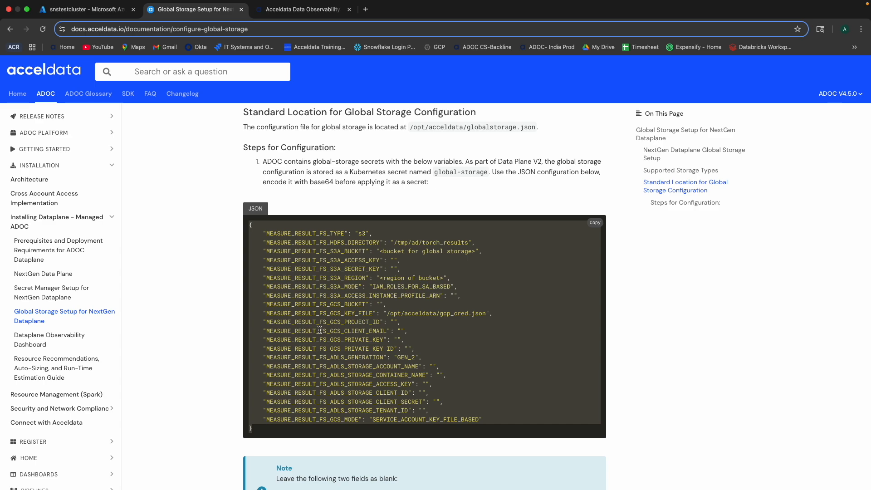
pyautogui.click(393, 328)
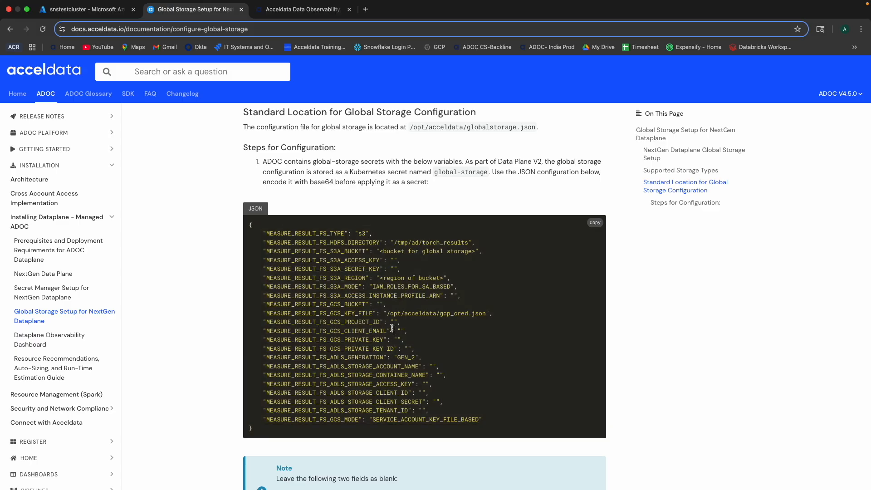
# Step: Review the ADLS generation, account name, container name and access key entries, plus MEASURE_RESULT_FS_TYPE, in the sample JSON
pyautogui.click(433, 358)
pyautogui.moveTo(433, 358); pyautogui.dragTo(262, 358)
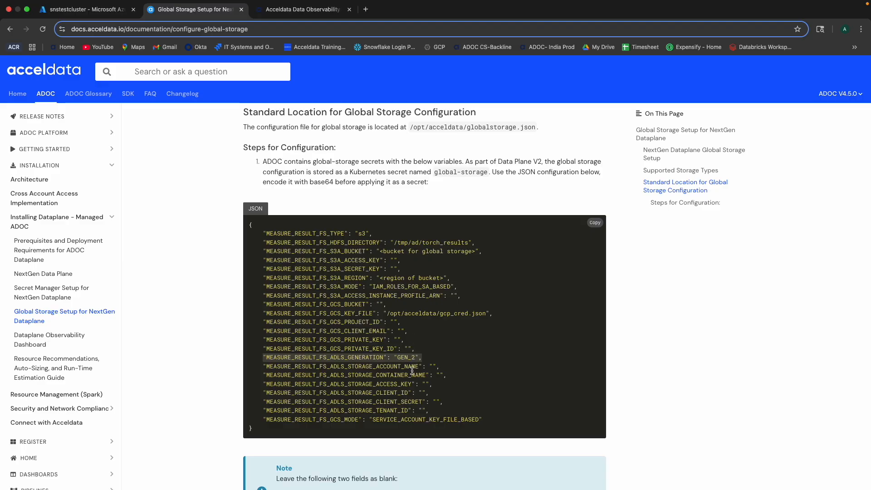
pyautogui.moveTo(443, 367); pyautogui.dragTo(262, 364)
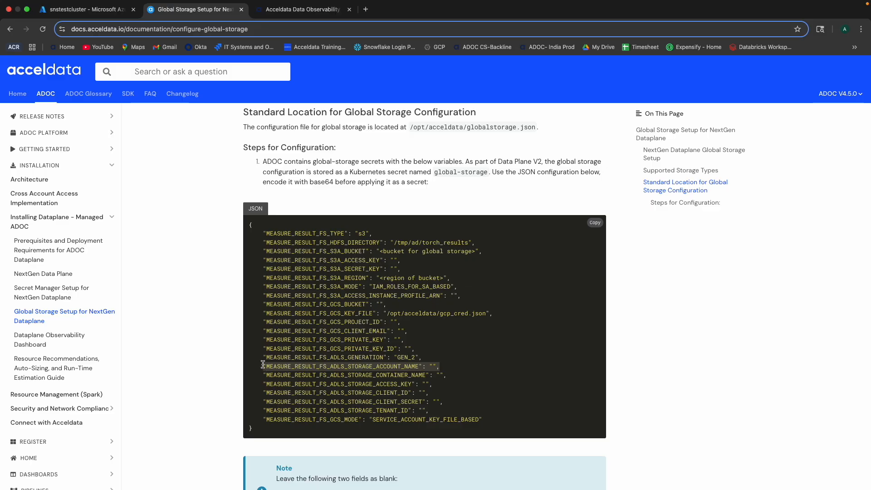
pyautogui.click(451, 375)
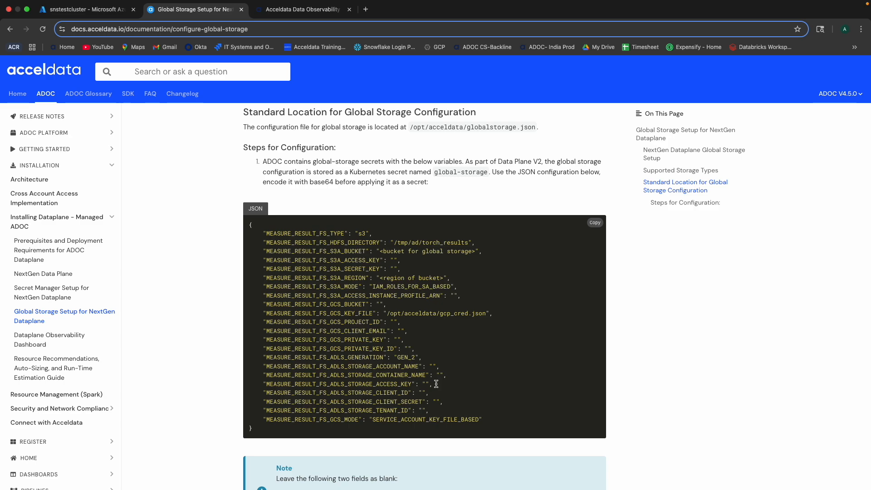
pyautogui.moveTo(438, 384); pyautogui.dragTo(273, 384)
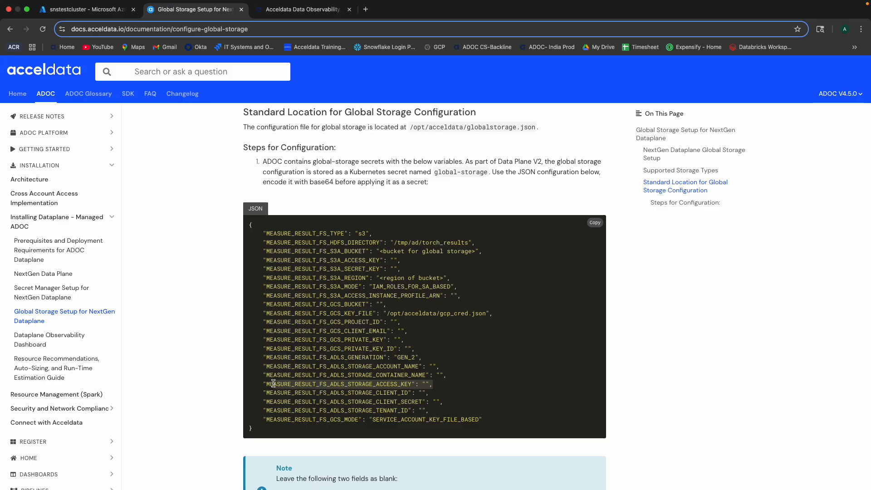
pyautogui.moveTo(374, 234); pyautogui.dragTo(262, 234)
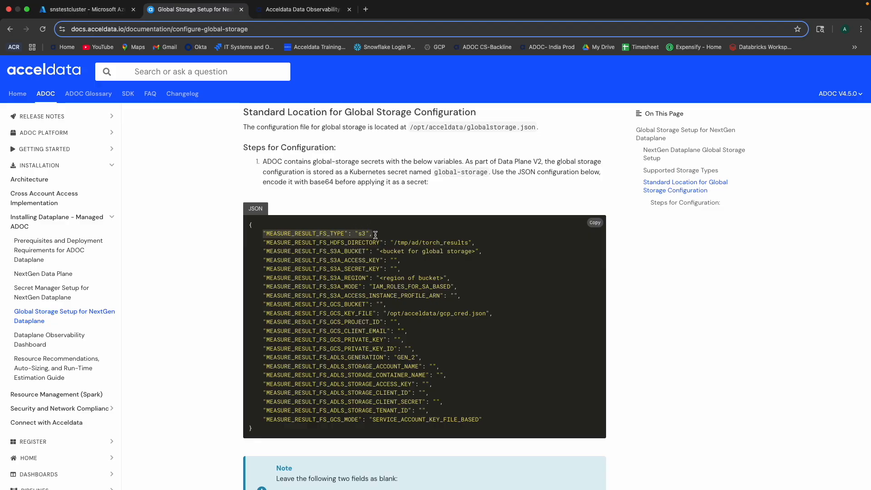
# Step: Review the ADLS storage access key, client ID, client secret and tenant ID entries in the sample JSON
pyautogui.click(436, 393)
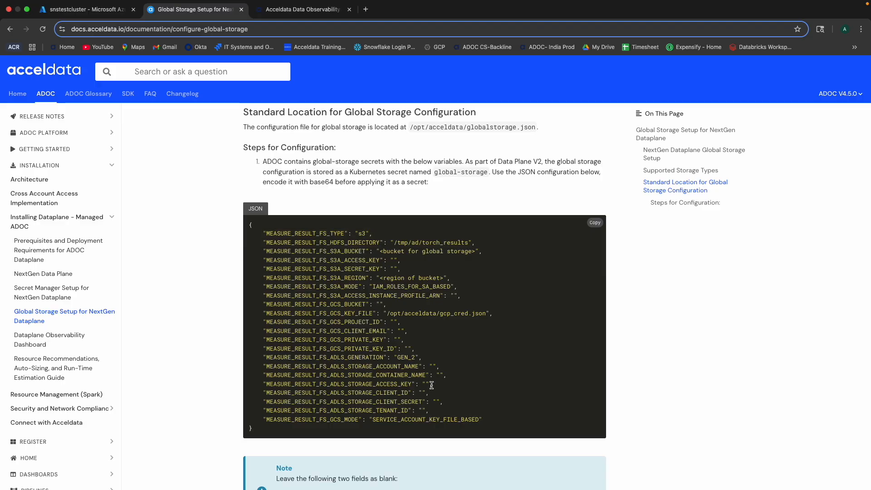
pyautogui.moveTo(431, 385); pyautogui.dragTo(259, 384)
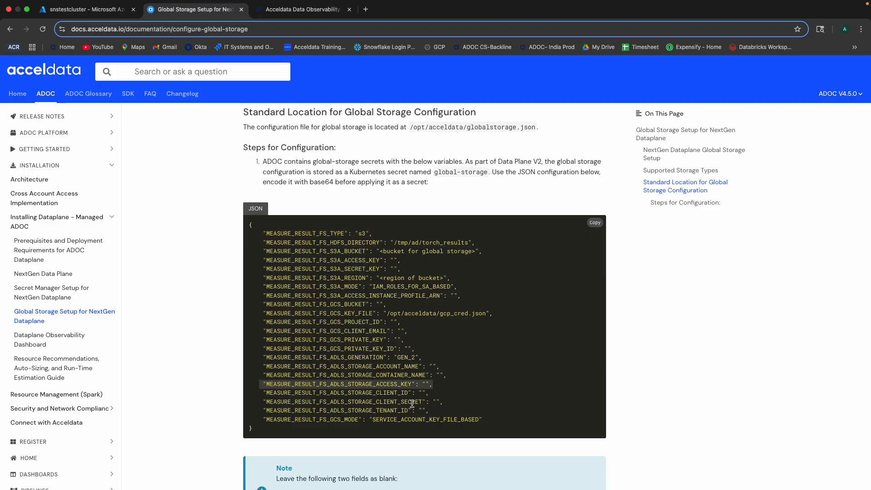
pyautogui.click(430, 393)
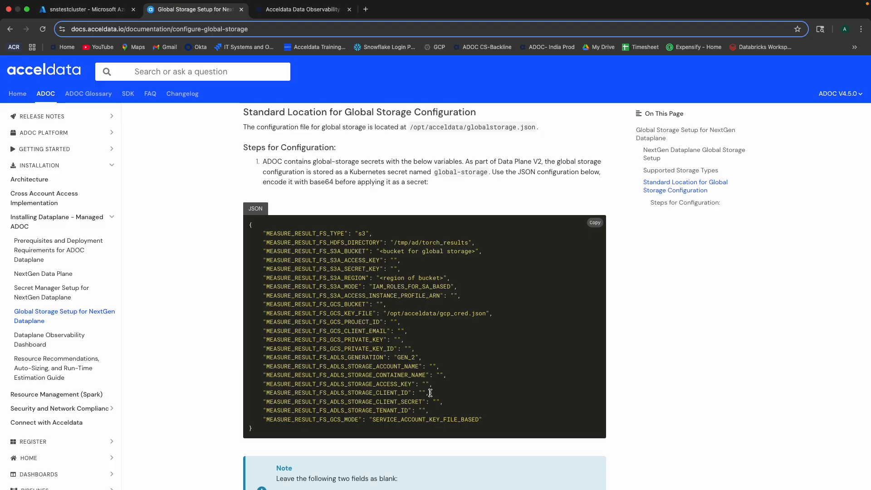
pyautogui.moveTo(377, 393); pyautogui.dragTo(264, 396)
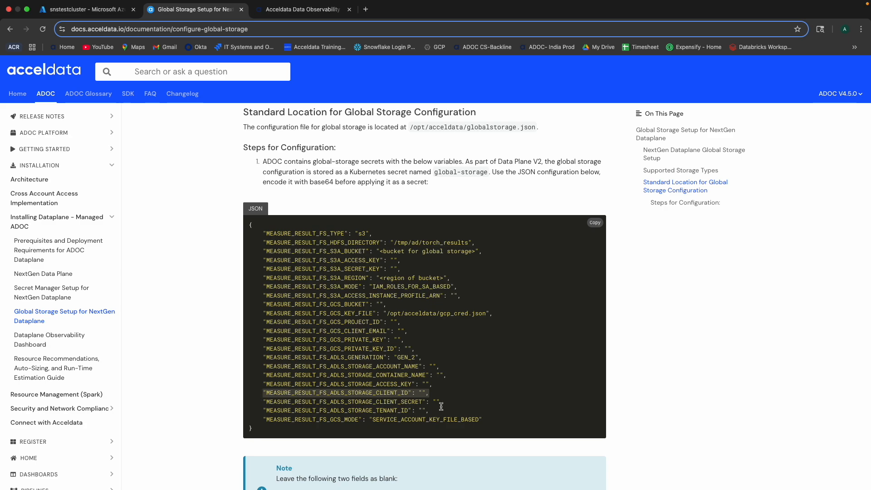
pyautogui.moveTo(446, 405); pyautogui.dragTo(263, 403)
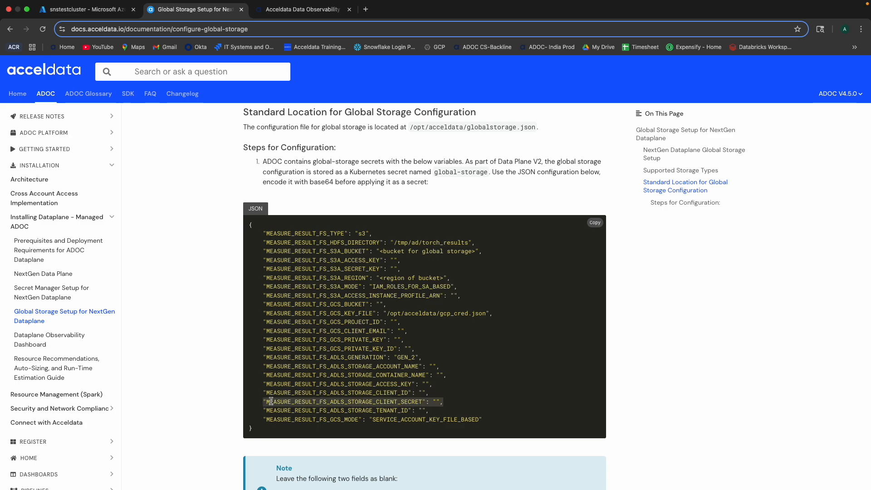
pyautogui.click(428, 411)
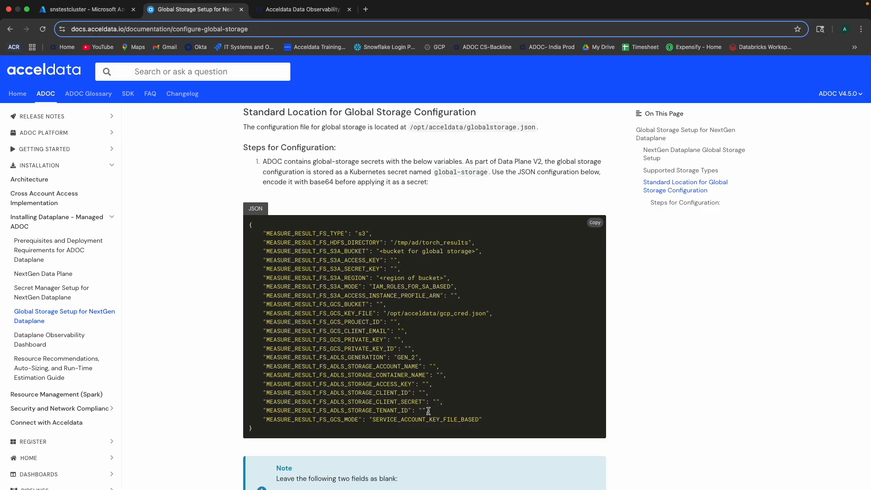
# Step: Show the Azure ADLS configuration instructions and examine the MEASURE_RESULT_FS_TYPE setting
pyautogui.scroll(-8, 428, 411)
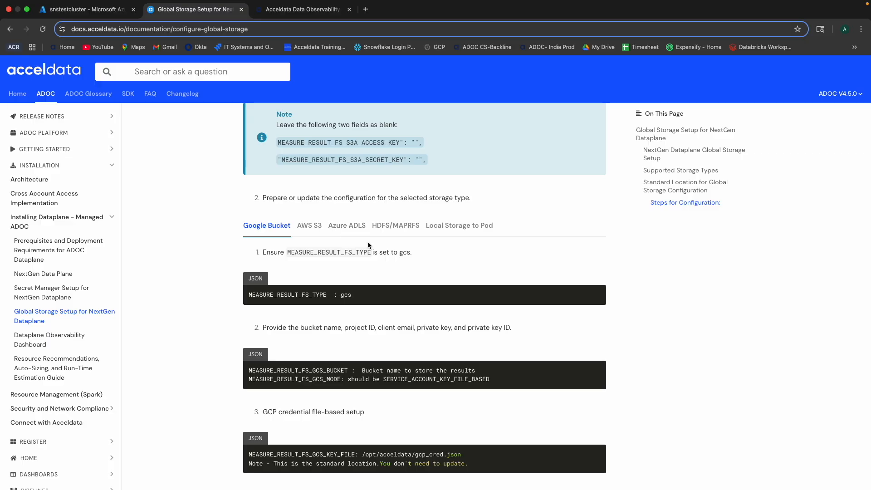
pyautogui.click(354, 226)
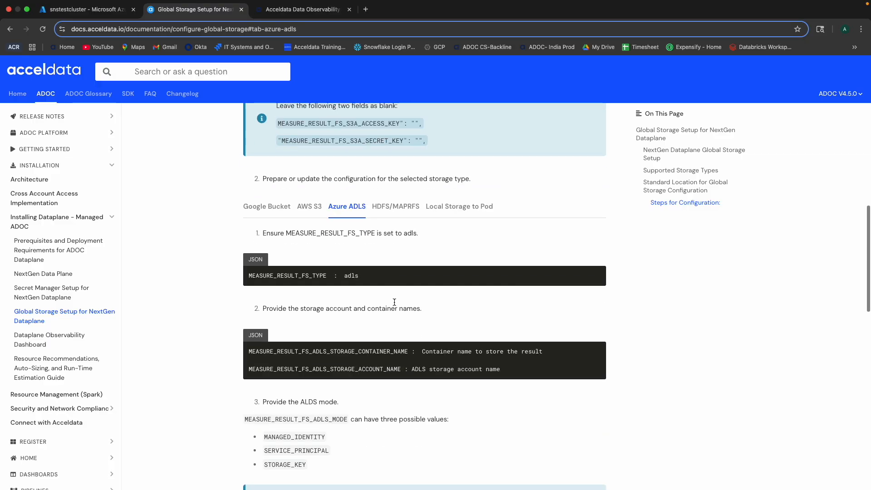
pyautogui.scroll(-1, 364, 246)
pyautogui.moveTo(358, 217); pyautogui.dragTo(246, 216)
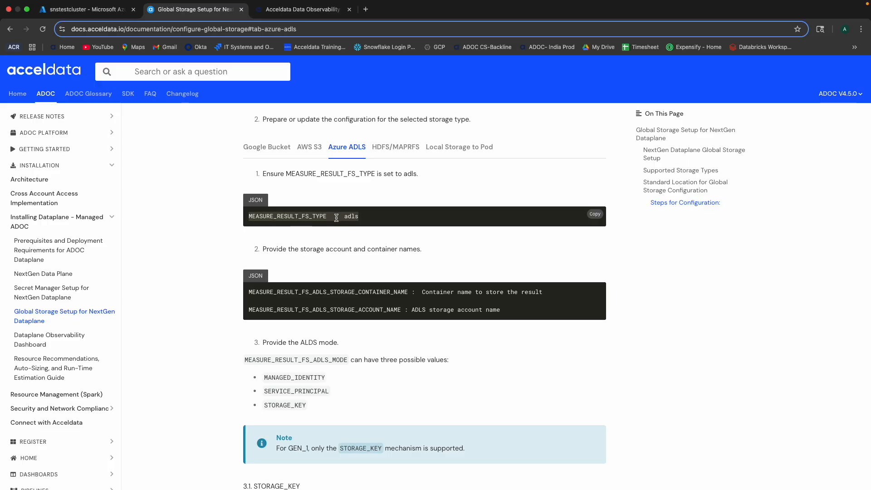
pyautogui.click(361, 218)
pyautogui.scroll(-1, 362, 215)
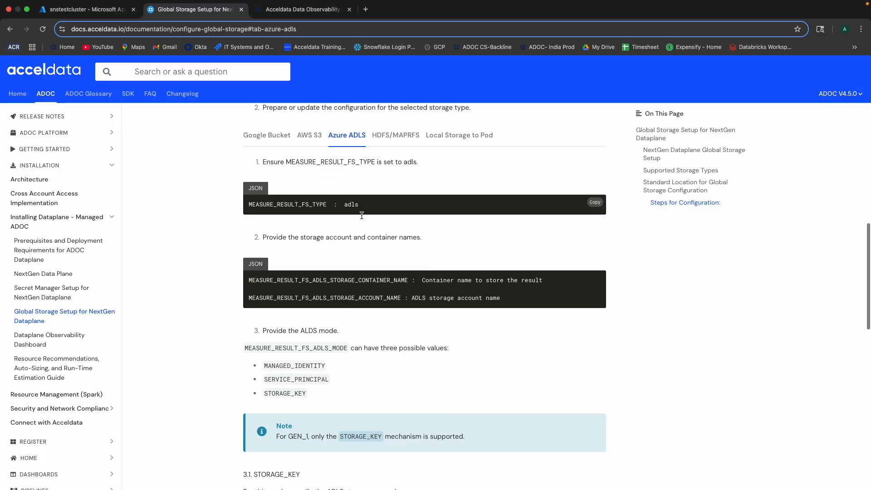
# Step: Examine the ADLS storage container name and storage account name settings in the Azure ADLS instructions
pyautogui.scroll(-3, 362, 216)
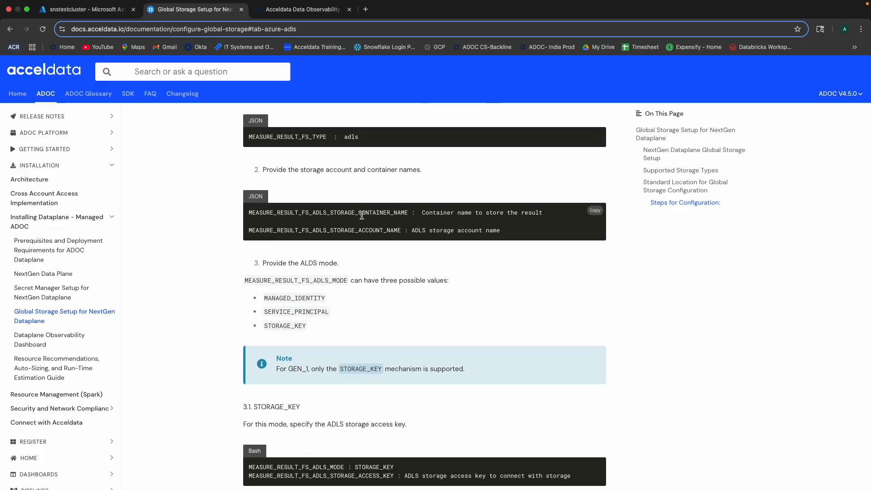
pyautogui.scroll(1, 361, 216)
pyautogui.scroll(2, 361, 160)
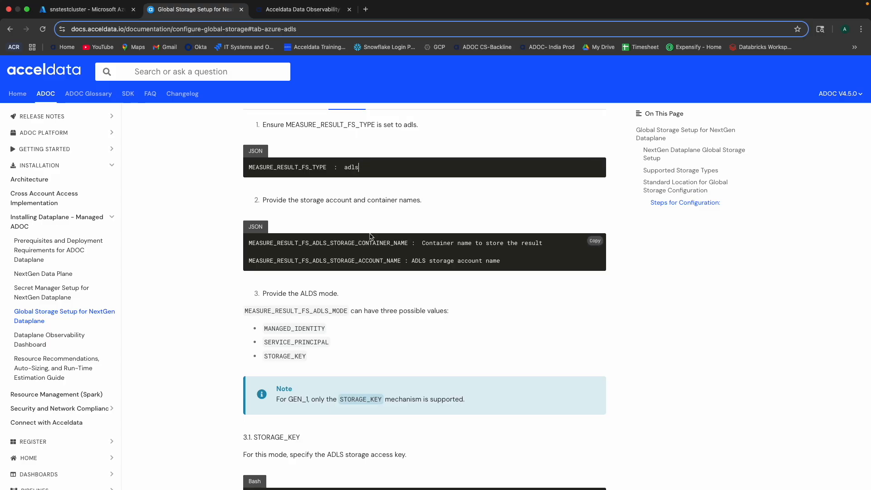
pyautogui.scroll(-2, 370, 233)
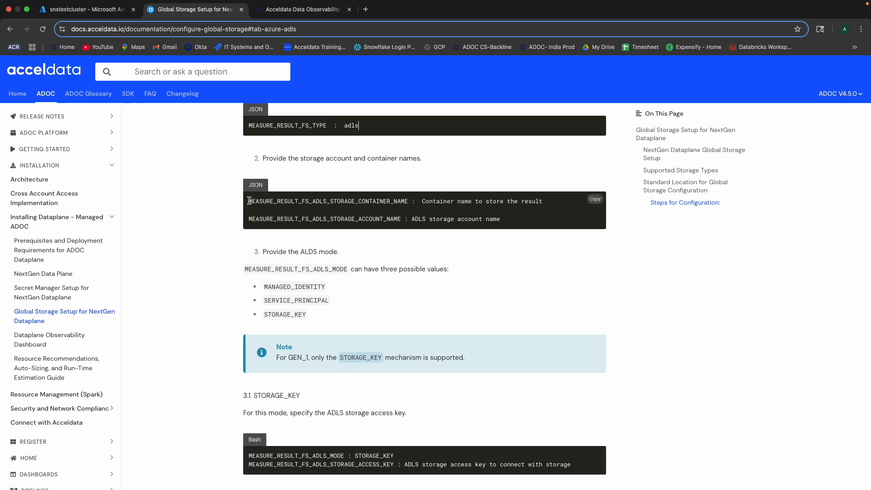
pyautogui.moveTo(249, 201); pyautogui.dragTo(408, 201)
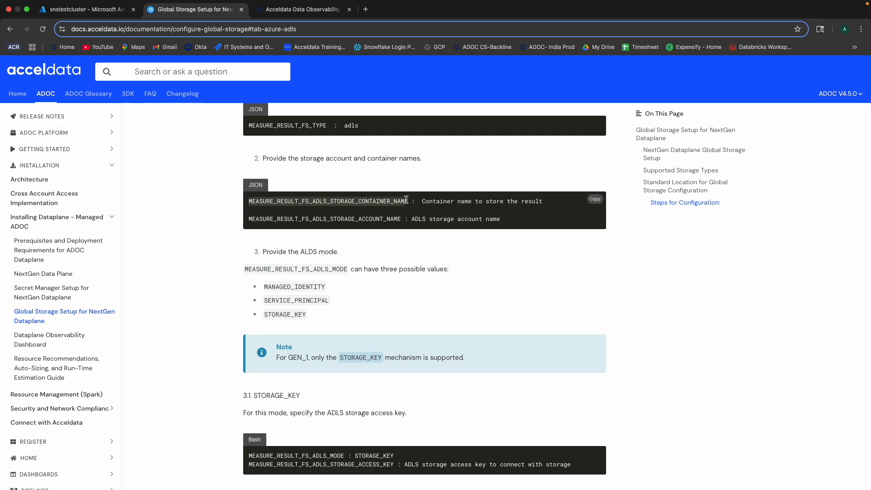
pyautogui.click(541, 201)
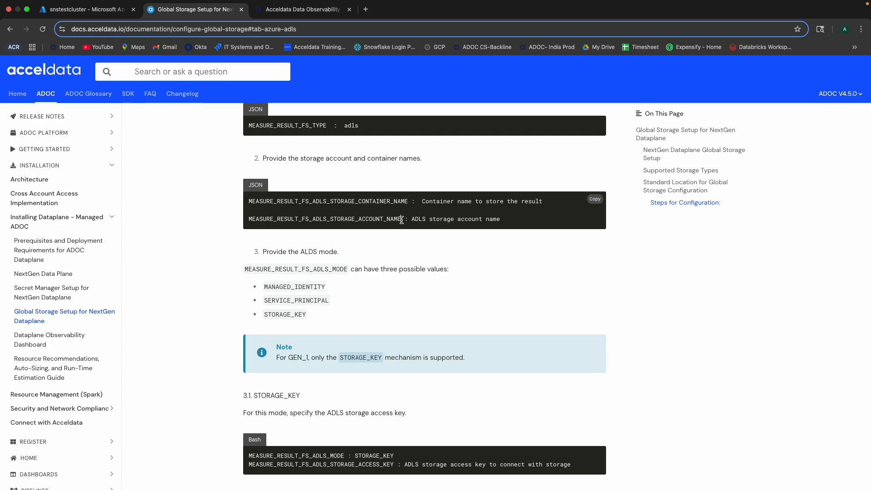
pyautogui.moveTo(402, 220); pyautogui.dragTo(356, 221)
# Step: Review the possible MEASURE_RESULT_FS_ADLS_MODE values and read the STORAGE_KEY mode settings
pyautogui.scroll(-2, 350, 225)
pyautogui.scroll(-2, 319, 227)
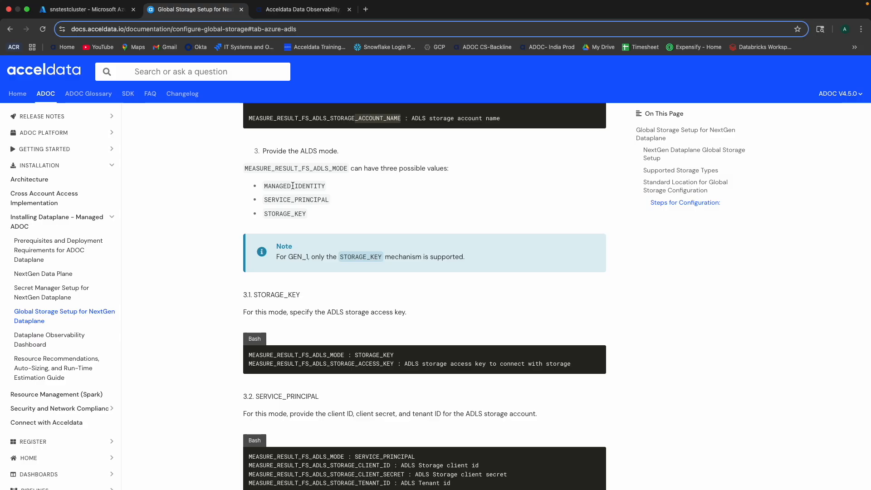
pyautogui.moveTo(326, 187); pyautogui.dragTo(266, 184)
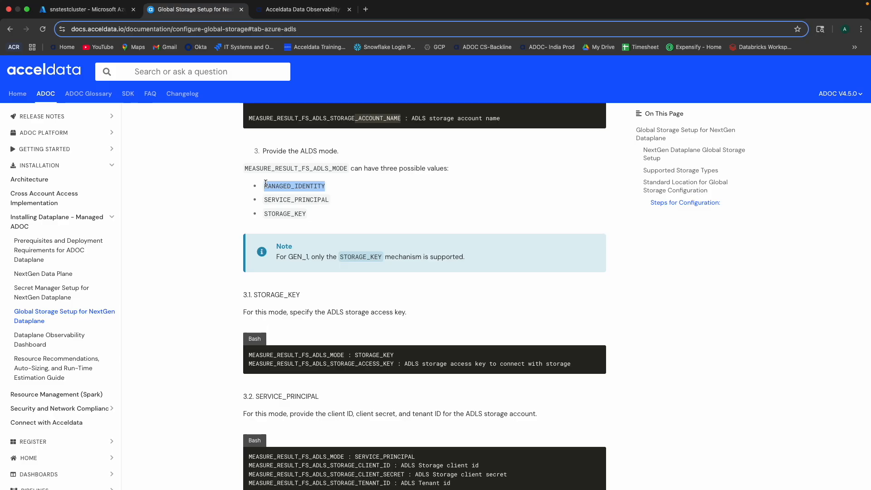
pyautogui.moveTo(264, 199); pyautogui.dragTo(331, 201)
pyautogui.scroll(-2, 374, 292)
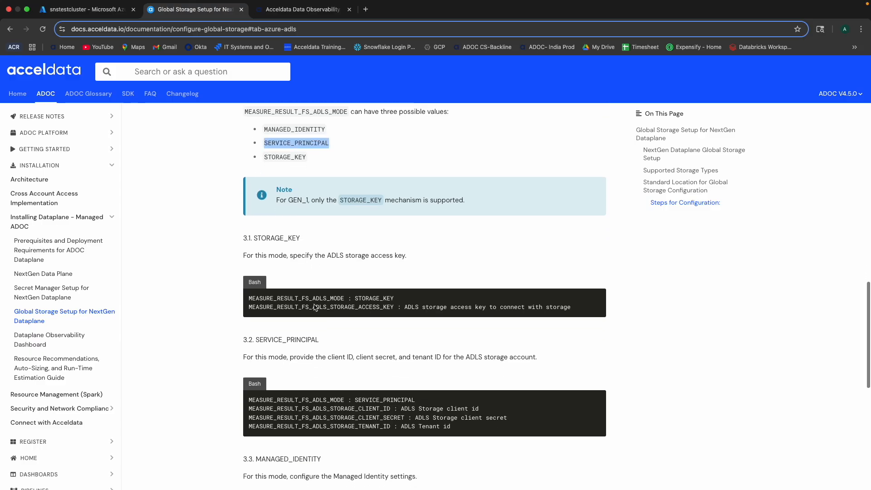
pyautogui.moveTo(249, 298); pyautogui.dragTo(393, 295)
pyautogui.click(385, 297)
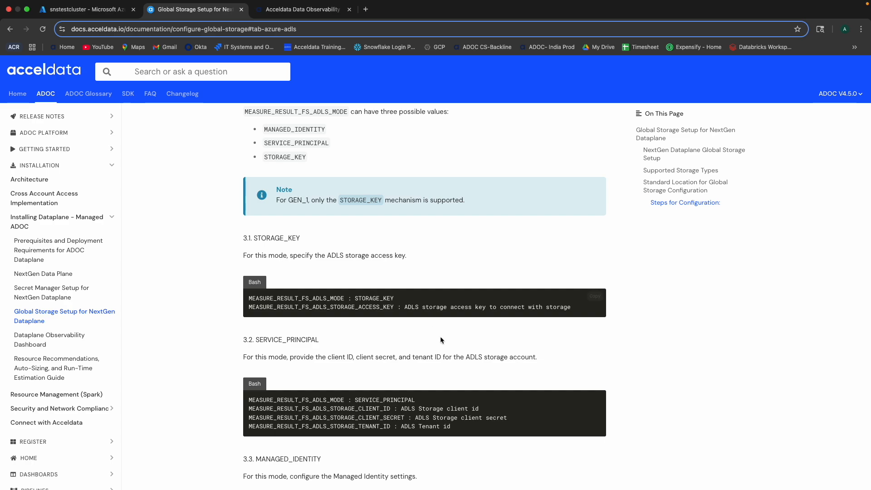
# Step: Examine the client ID, client secret and tenant ID settings required for the SERVICE_PRINCIPAL mode
pyautogui.scroll(-1, 369, 354)
pyautogui.doubleClick(385, 360)
pyautogui.click(416, 375)
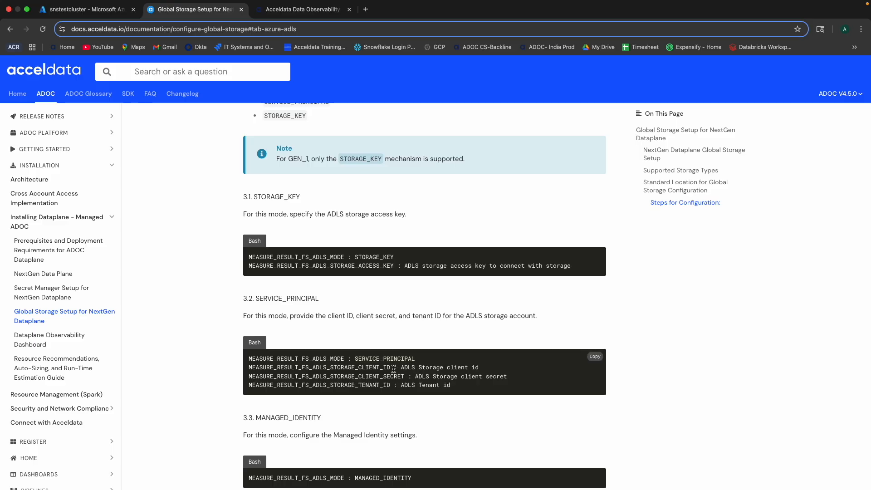
pyautogui.moveTo(394, 369); pyautogui.dragTo(359, 369)
pyautogui.click(404, 377)
pyautogui.scroll(-2, 390, 387)
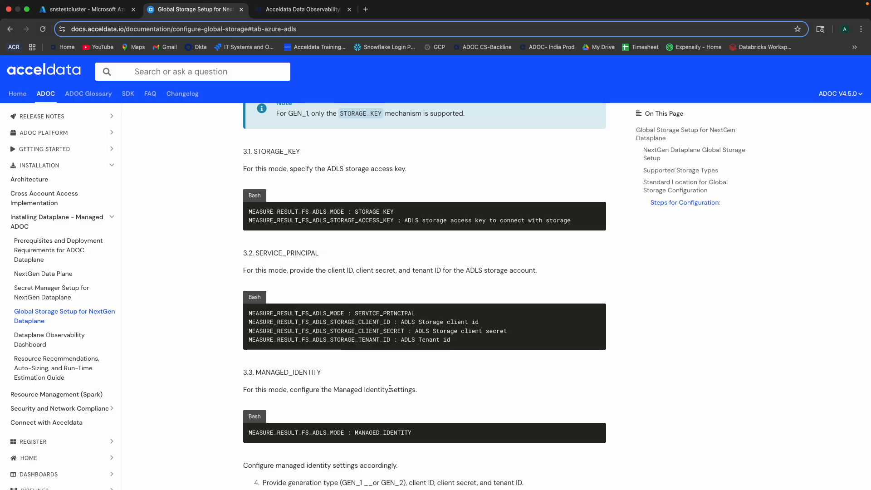
# Step: Recheck the STORAGE_KEY mode's access key setting, and read the MANAGED_IDENTITY section and the remaining configuration steps
pyautogui.scroll(1, 390, 389)
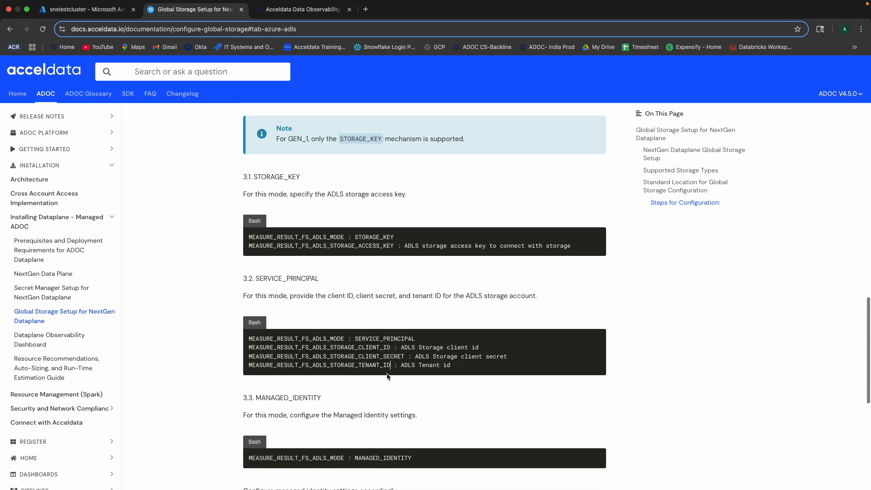
pyautogui.doubleClick(374, 237)
pyautogui.click(376, 236)
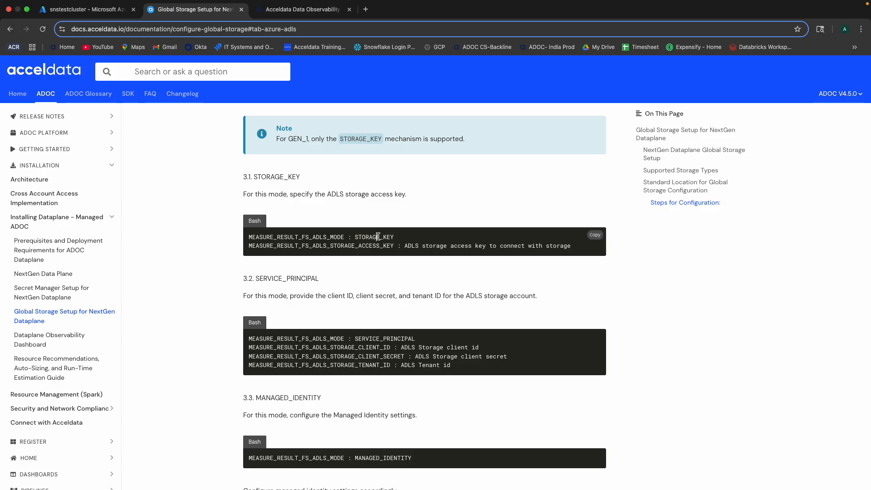
pyautogui.moveTo(578, 245); pyautogui.dragTo(406, 244)
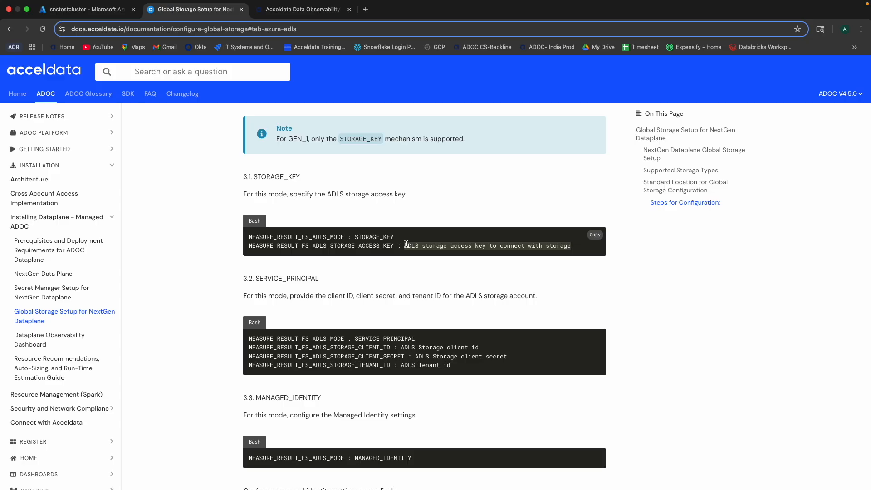
pyautogui.scroll(-3, 406, 243)
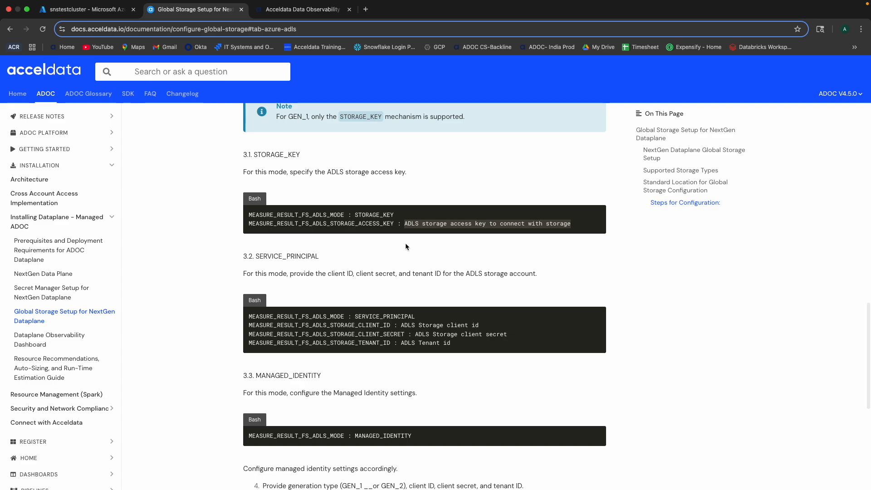
pyautogui.scroll(-2, 406, 247)
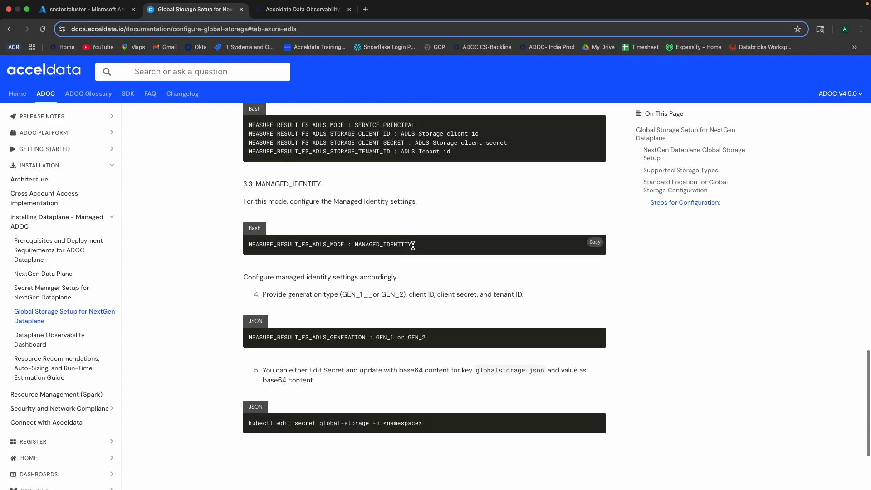
# Step: Examine the MANAGED_IDENTITY mode value, the ADLS generation setting and the global-storage secret edit command in the documentation
pyautogui.doubleClick(407, 245)
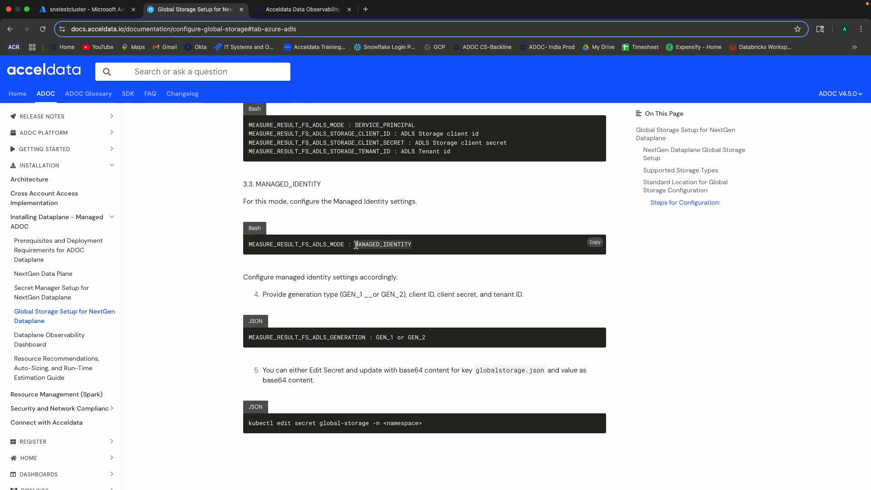
pyautogui.click(379, 246)
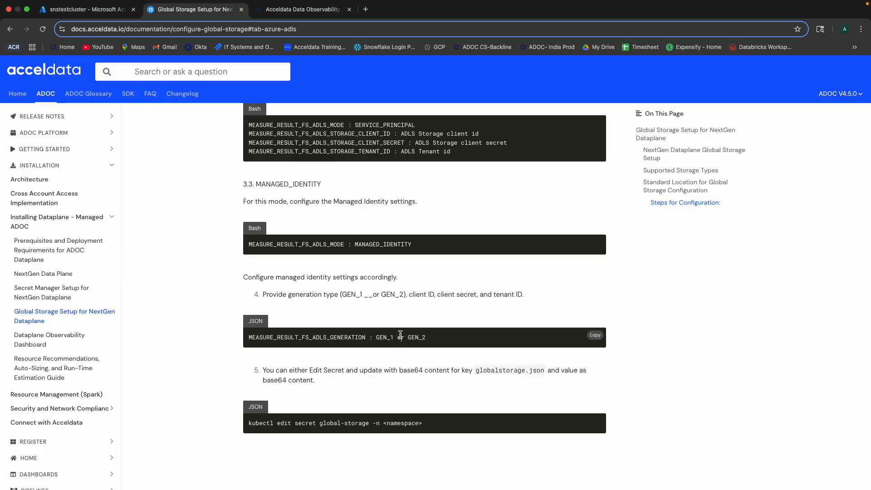
pyautogui.scroll(-2, 401, 334)
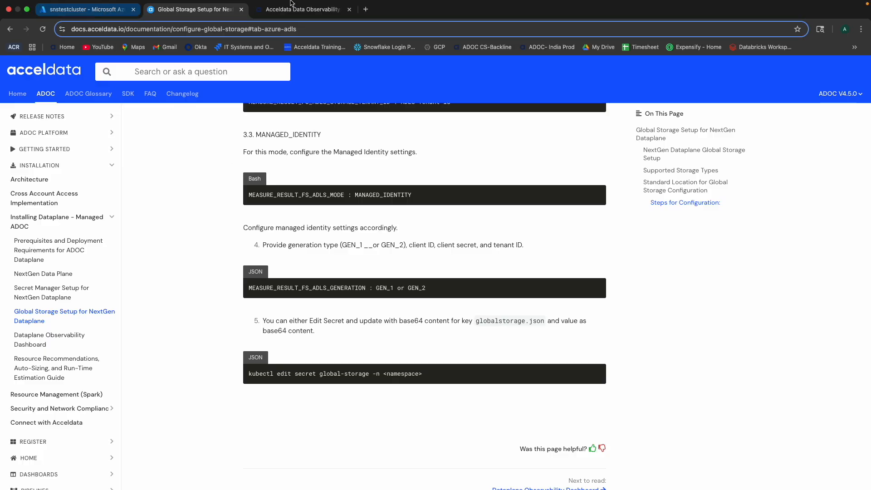
# Step: Switch to the Acceldata platform and open the application configuration of the azuredptemp data plane
pyautogui.click(277, 9)
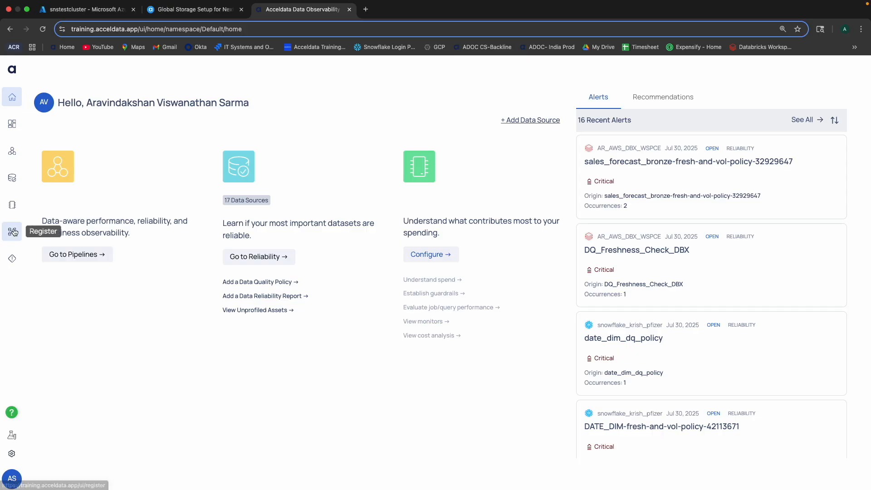
pyautogui.click(14, 233)
pyautogui.click(119, 96)
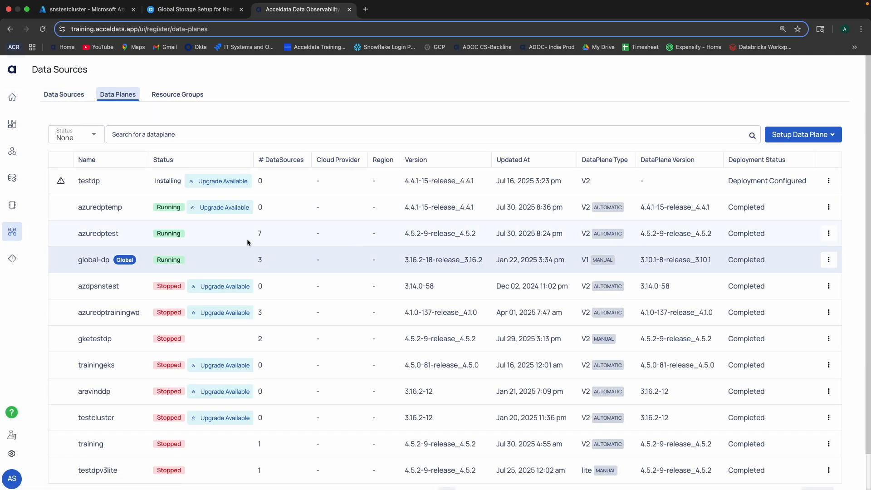
pyautogui.moveTo(123, 207); pyautogui.dragTo(80, 209)
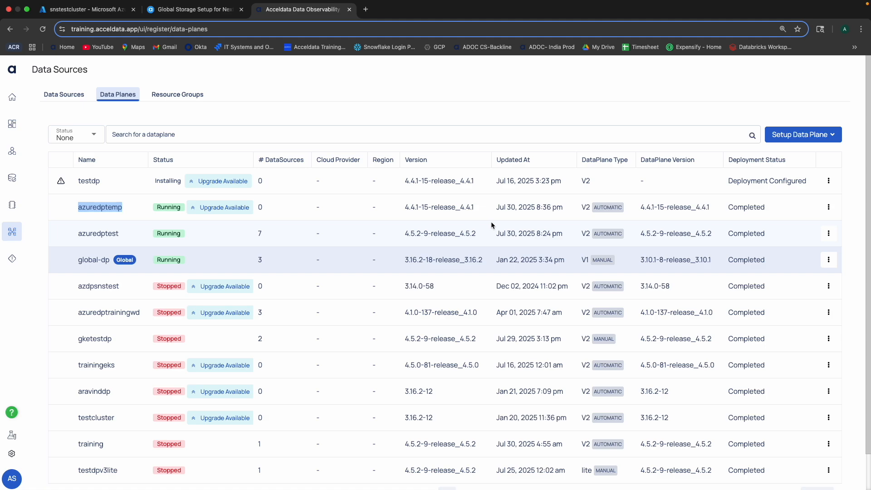
pyautogui.click(829, 207)
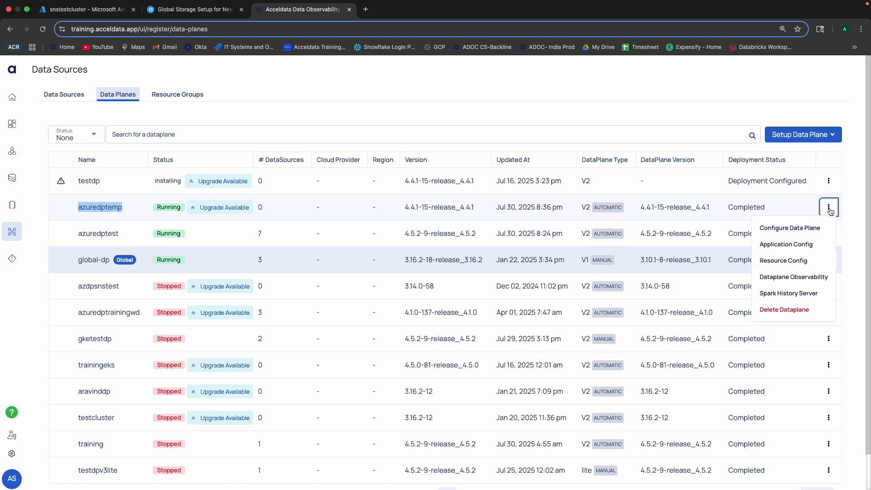
pyautogui.click(806, 246)
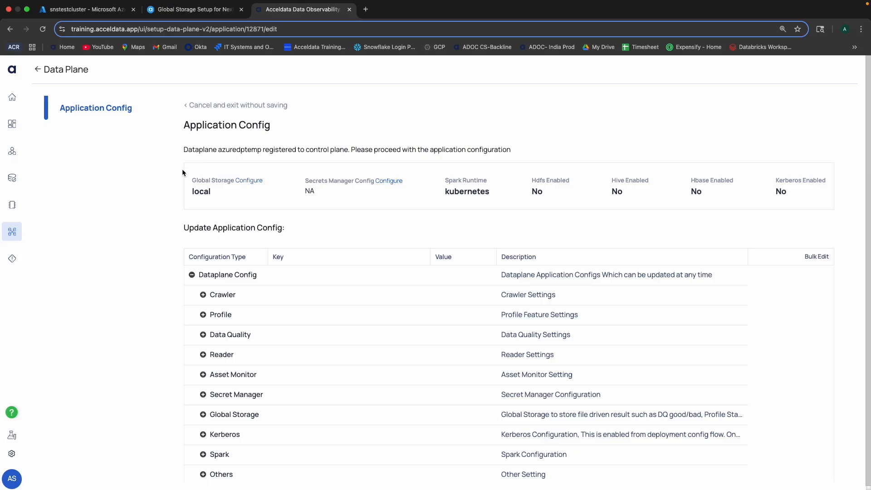
# Step: Check the current global storage type in azuredptemp's application configuration
pyautogui.moveTo(192, 193); pyautogui.dragTo(211, 195)
pyautogui.click(211, 195)
pyautogui.moveTo(191, 180)
pyautogui.mouseDown()
pyautogui.moveTo(222, 180)
pyautogui.moveTo(193, 193)
pyautogui.mouseUp()
pyautogui.scroll(-2, 268, 206)
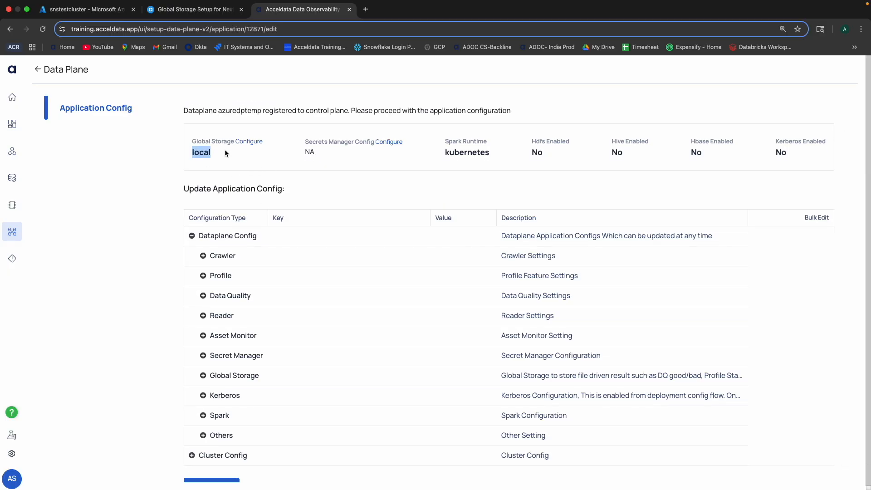
pyautogui.scroll(2, 225, 149)
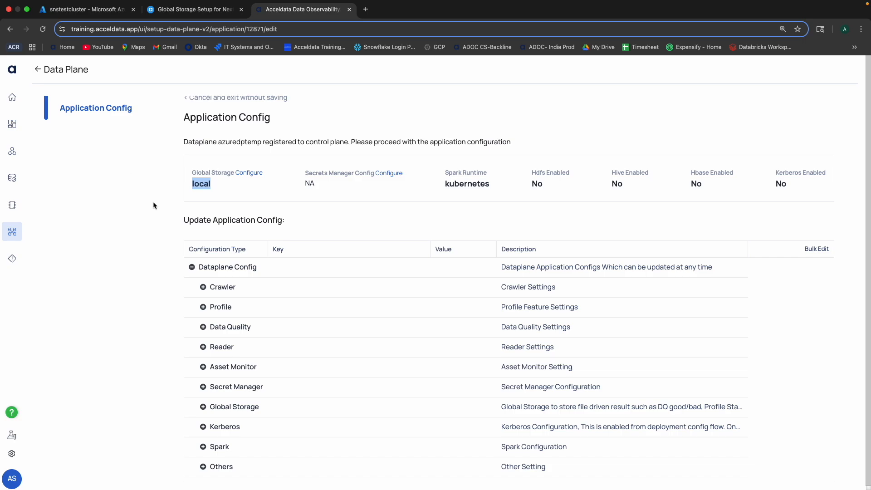
# Step: Open the Configure Data Plane settings of azuredptemp and check its namespace name
pyautogui.click(40, 69)
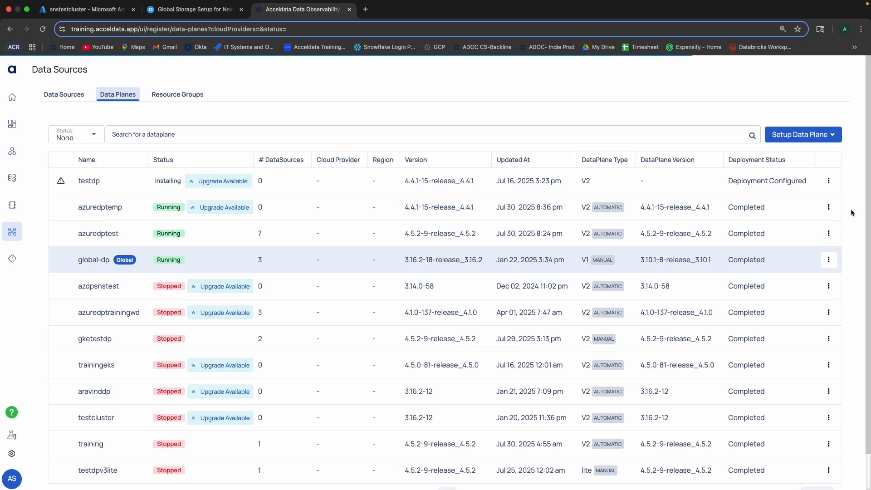
pyautogui.click(828, 207)
pyautogui.click(802, 226)
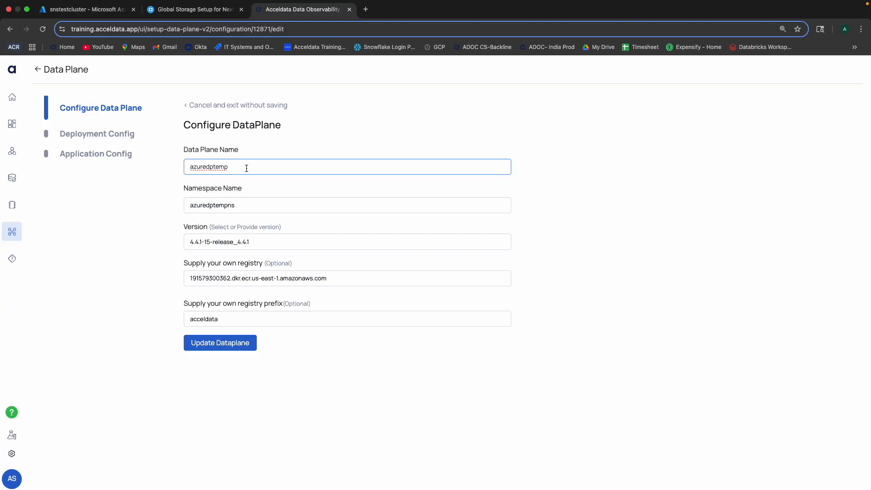
pyautogui.click(241, 205)
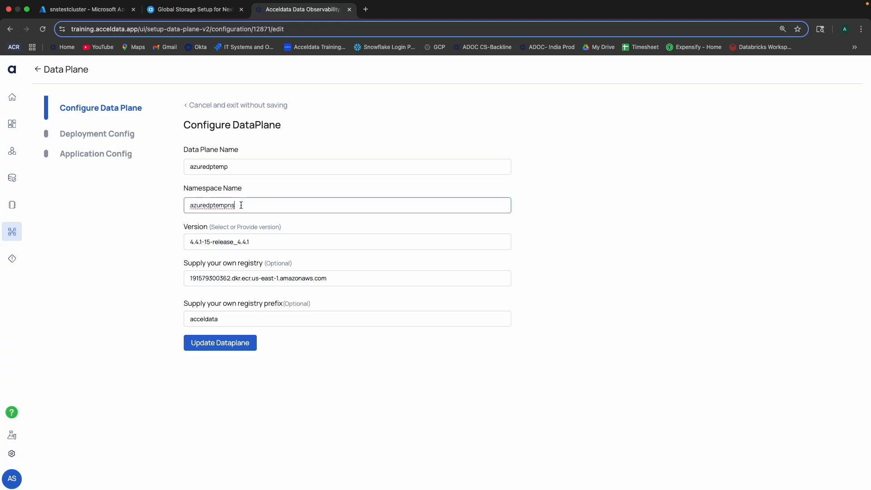
# Step: Switch to k9s in Terminal, list the cluster's namespaces and open azuredptempns
pyautogui.hotkey('ctrl', 'Left')
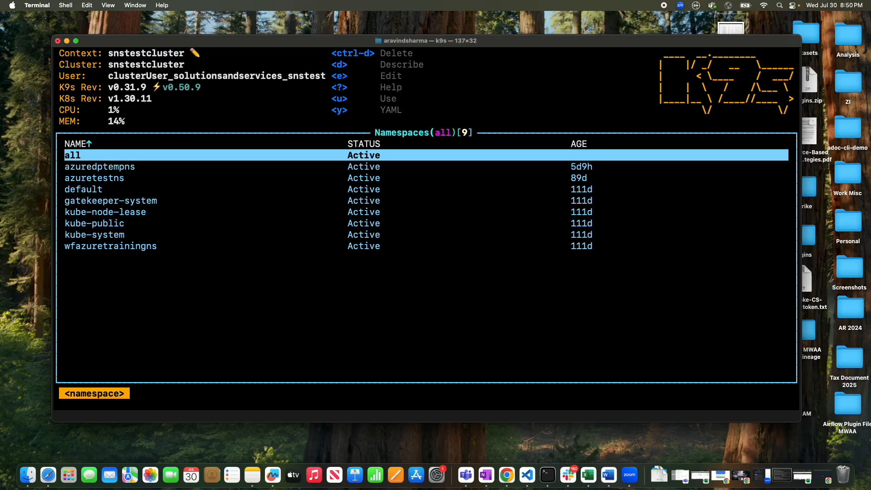
pyautogui.hotkey('shift', ';')
pyautogui.write('namespaces')
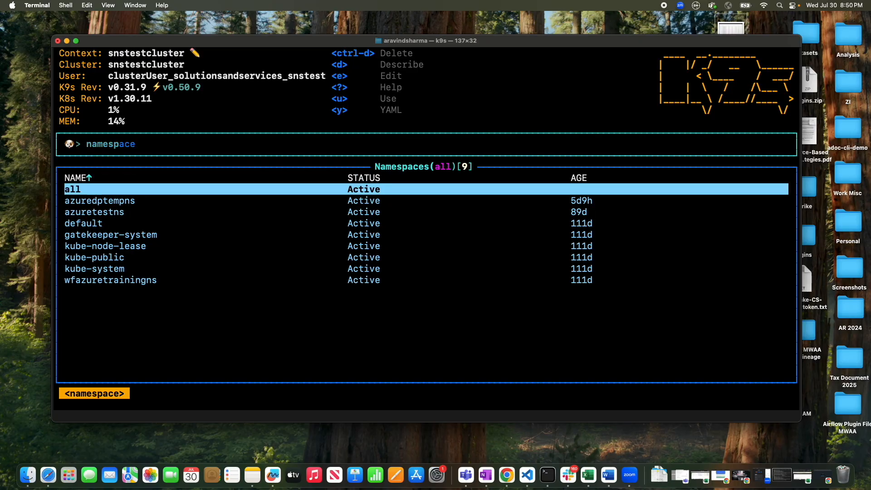
pyautogui.press('Return')
pyautogui.press('Down')
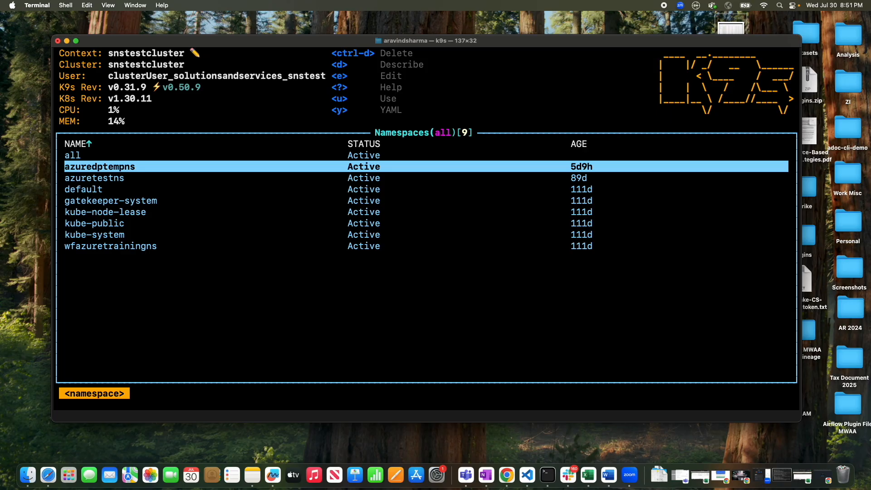
pyautogui.press('Return')
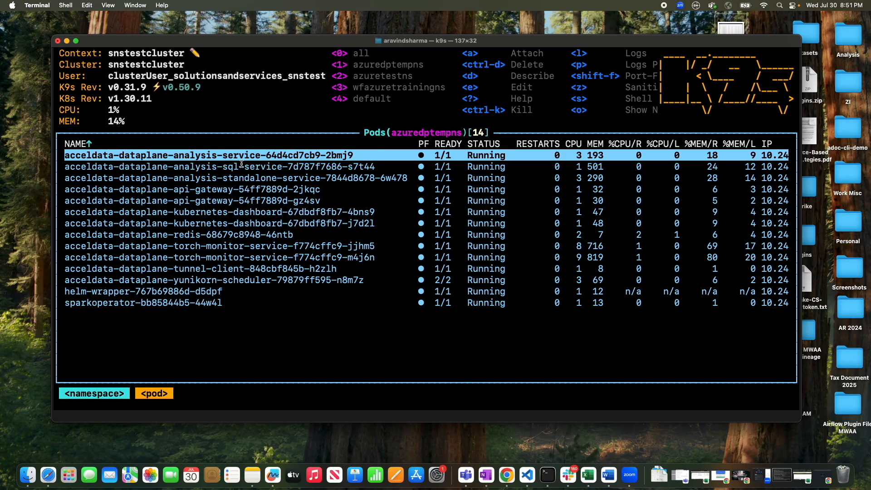
# Step: List the secrets in the azuredptempns namespace
pyautogui.press(':')
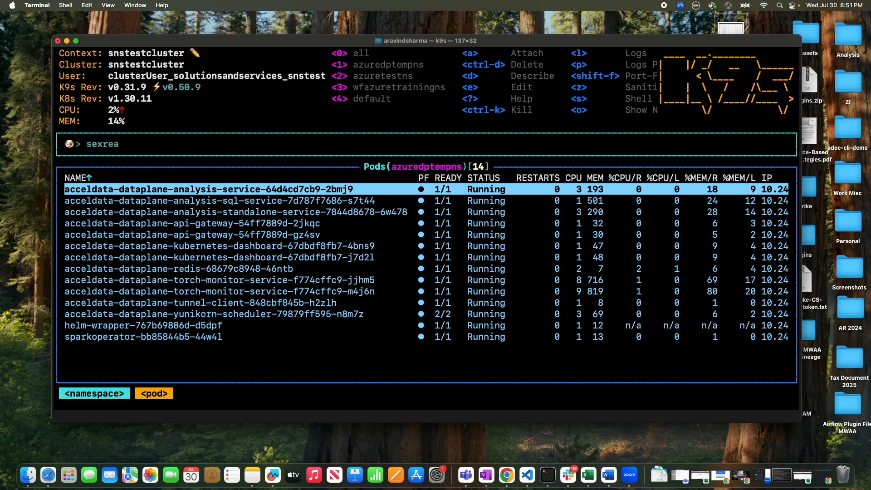
pyautogui.press('BackSpace')
pyautogui.press('BackSpace')
pyautogui.press('BackSpace')
pyautogui.write('ret')
pyautogui.press('Return')
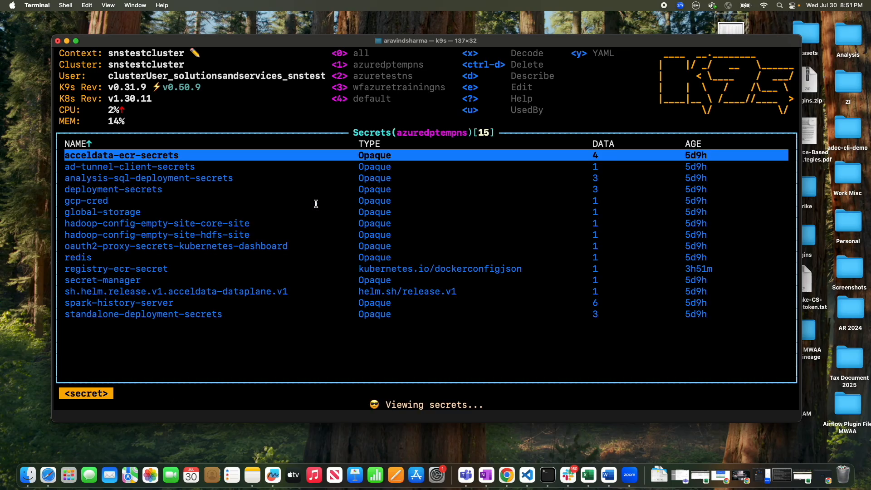
# Step: Open the global-storage secret for editing
pyautogui.press('Down')
pyautogui.press('Down')
pyautogui.press('Down')
pyautogui.press('Down')
pyautogui.press('Down')
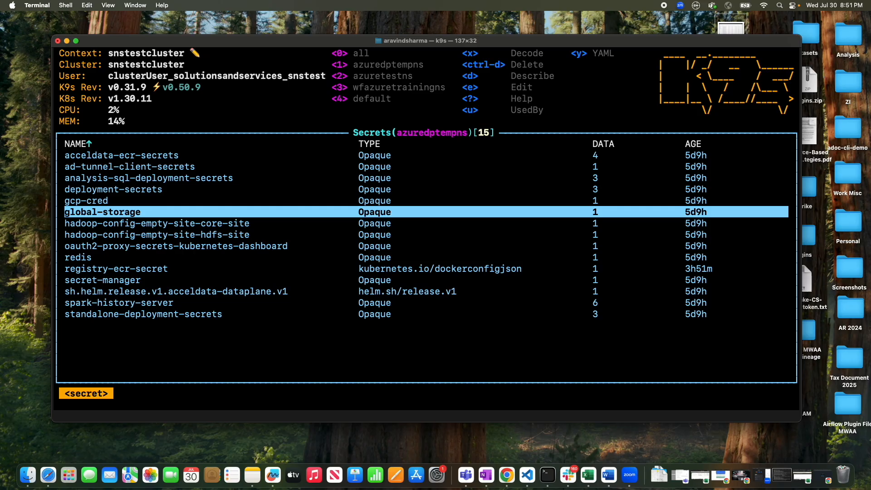
pyautogui.press('e')
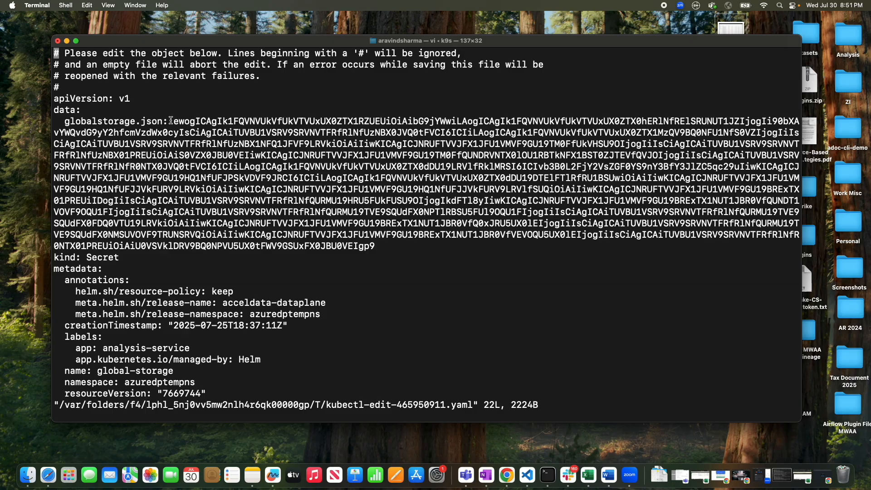
# Step: Copy the base64 value of globalstorage.json from the secret and paste it into a new file in Visual Studio Code
pyautogui.moveTo(174, 121); pyautogui.dragTo(389, 245)
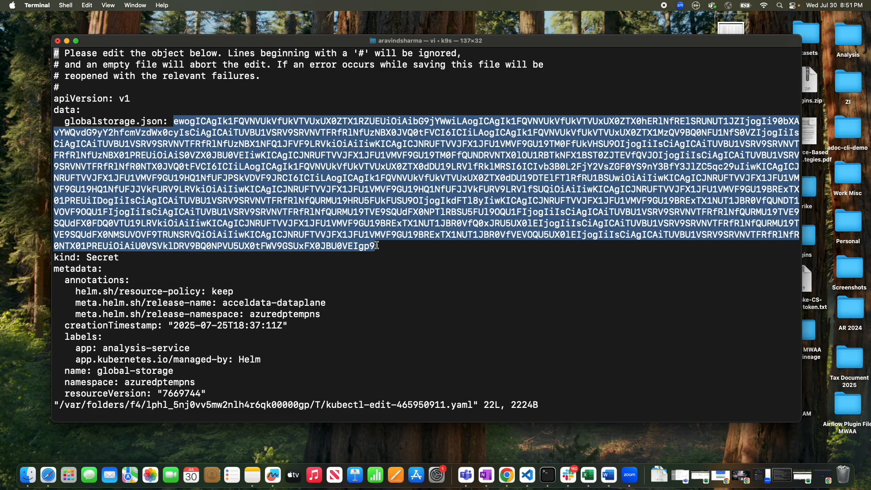
pyautogui.press('super+c')
pyautogui.hscroll(10, 377, 245)
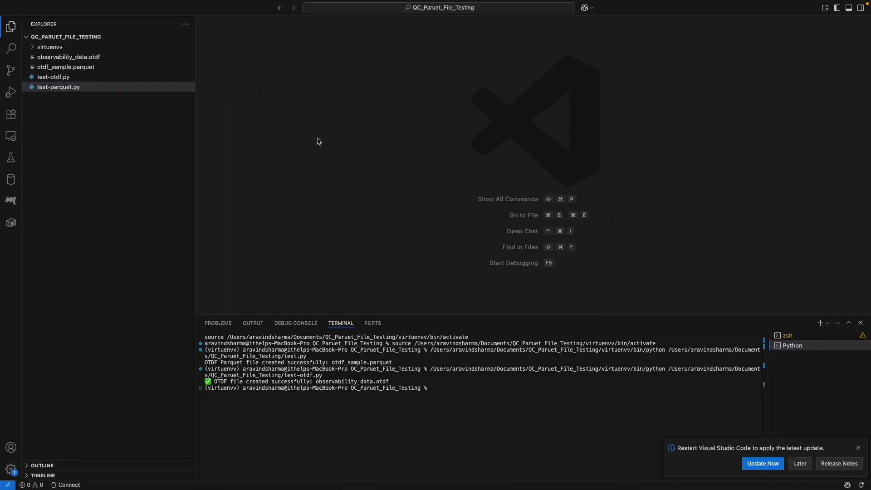
pyautogui.press('super+n')
pyautogui.press('super+v')
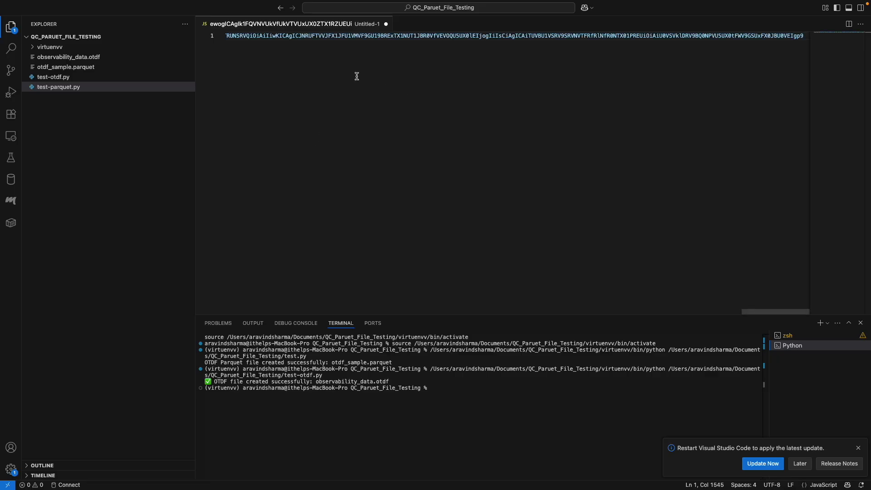
# Step: Decode the entire pasted base64 content into readable JSON and look over its storage settings
pyautogui.press('super+a')
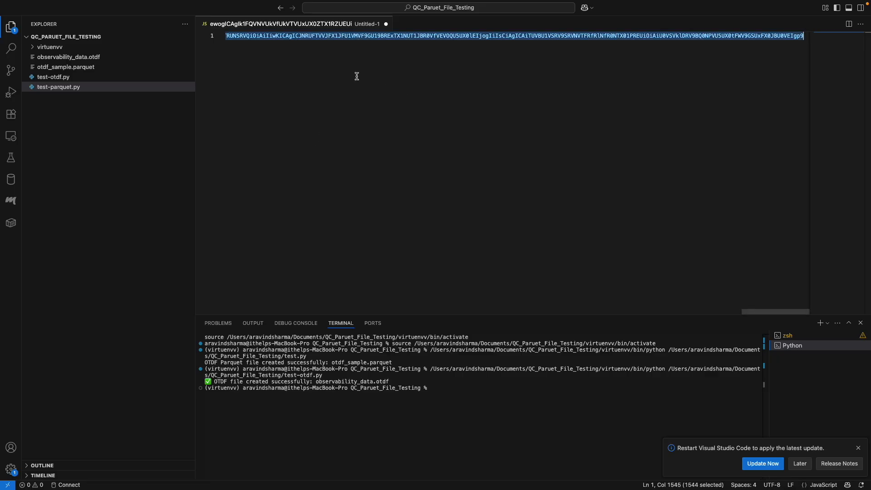
pyautogui.rightClick(356, 39)
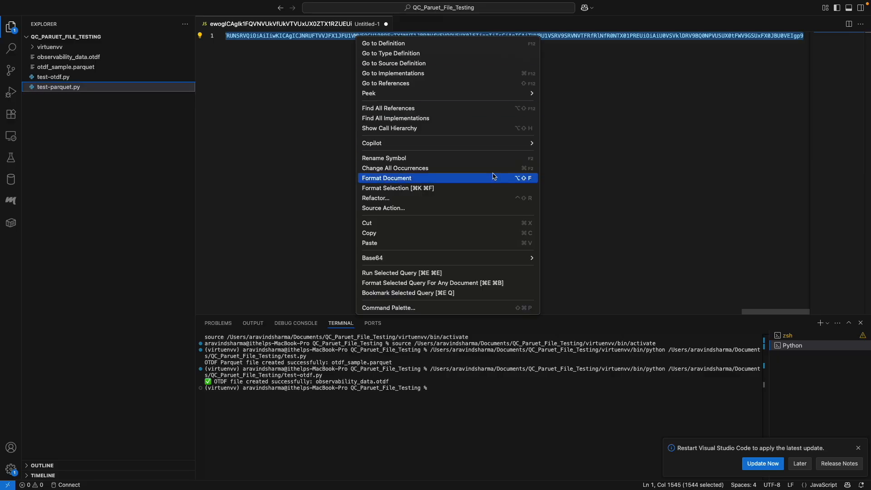
pyautogui.moveTo(533, 261)
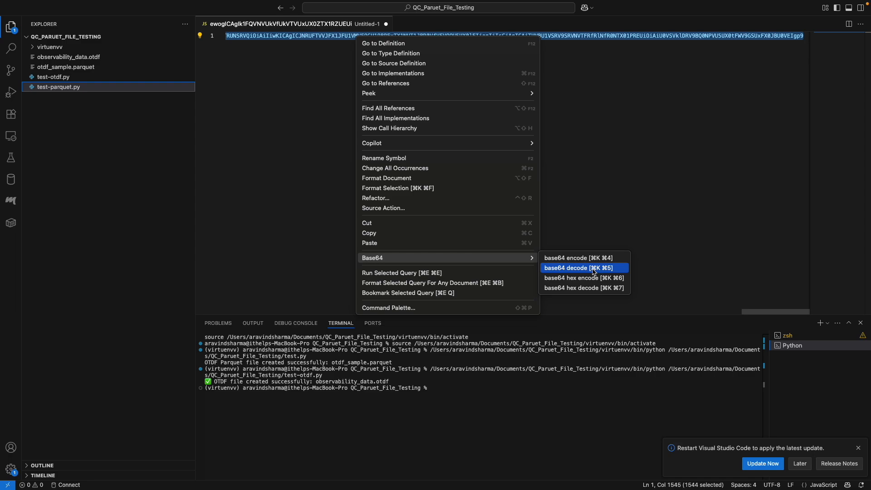
pyautogui.click(592, 268)
pyautogui.click(312, 233)
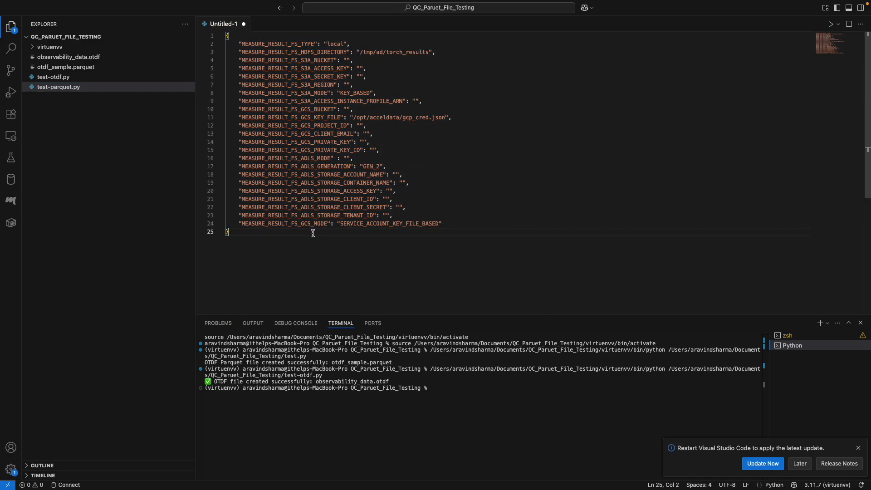
pyautogui.moveTo(254, 234); pyautogui.dragTo(227, 37)
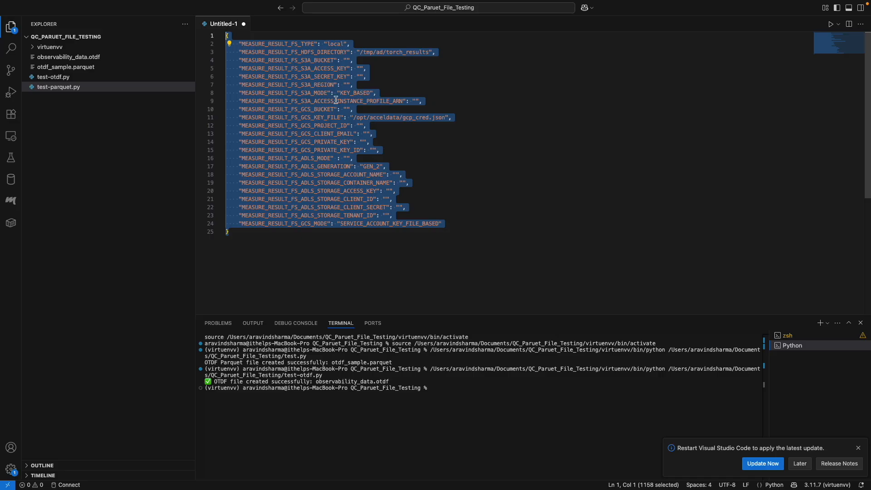
# Step: Return to the Azure ADLS documentation in the browser and copy the MEASURE_RESULT_FS_TYPE value adls
pyautogui.hotkey('ctrl', 'Left')
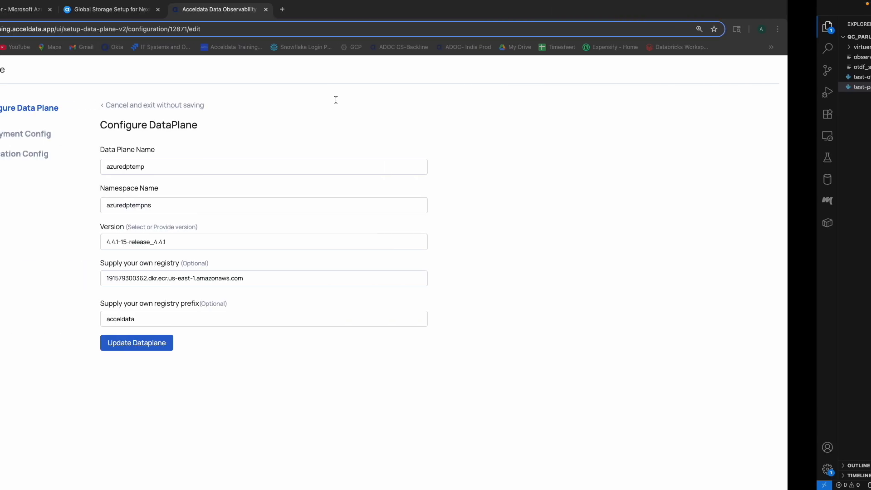
pyautogui.click(207, 12)
pyautogui.scroll(5, 332, 223)
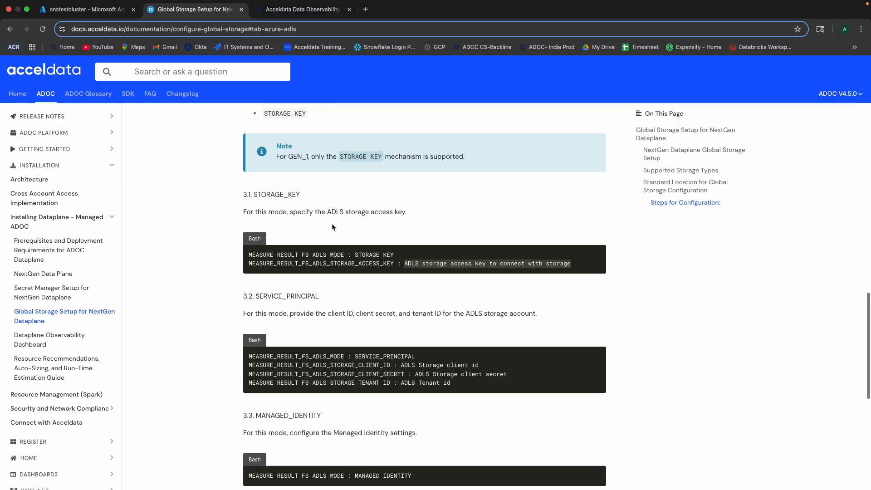
pyautogui.scroll(-1, 331, 223)
pyautogui.scroll(8, 331, 224)
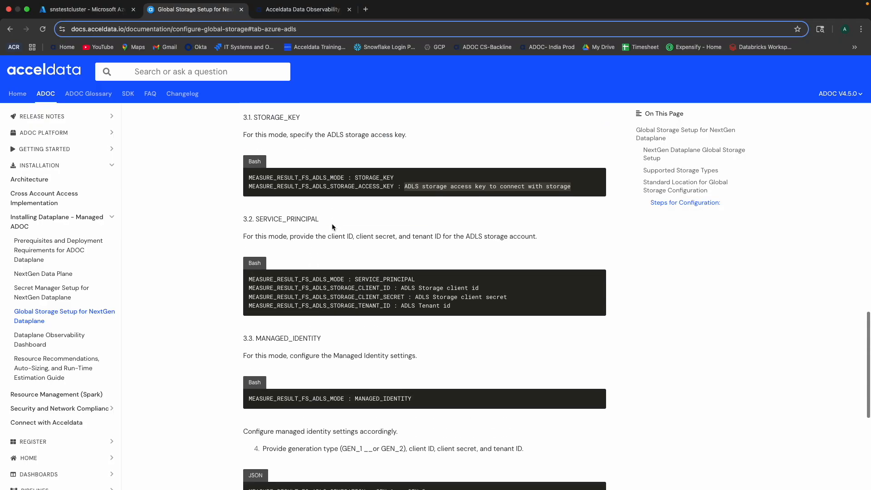
pyautogui.scroll(2, 332, 226)
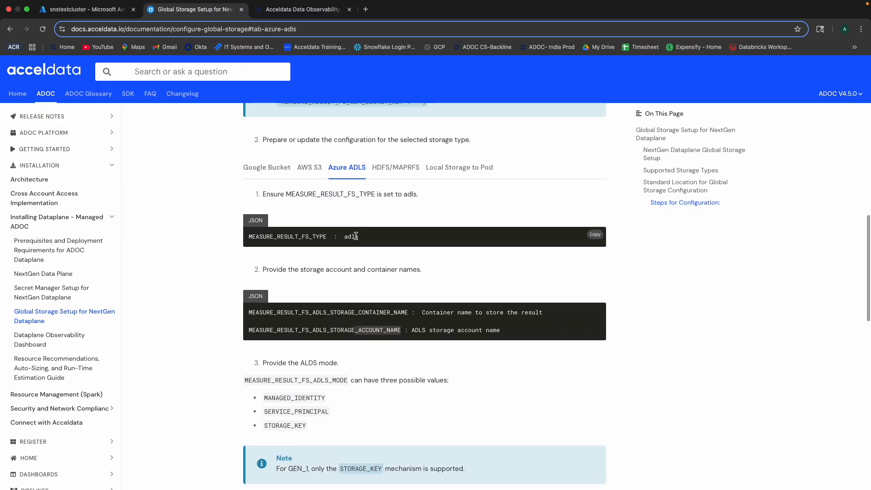
pyautogui.moveTo(350, 237); pyautogui.dragTo(345, 237)
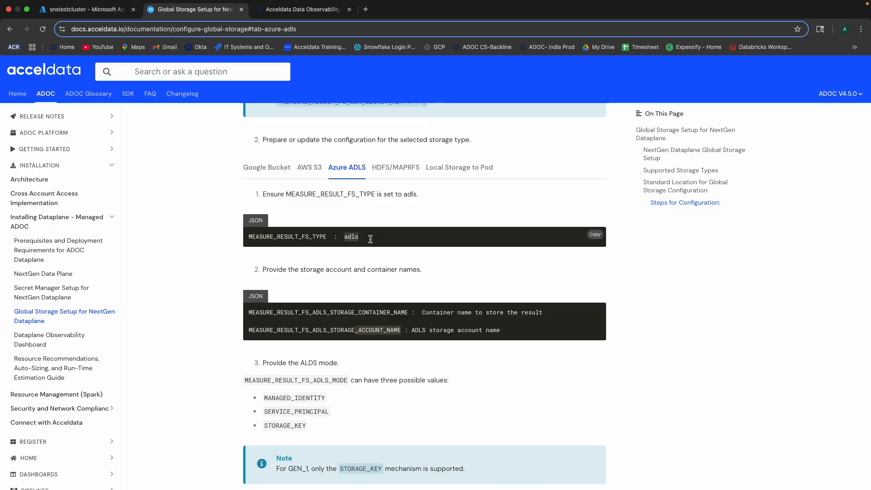
# Step: In Visual Studio Code, replace the MEASURE_RESULT_FS_TYPE value in the decoded JSON with the copied adls
pyautogui.hotkey('ctrl', 'Right')
pyautogui.click(338, 46)
pyautogui.press('super+v')
pyautogui.doubleClick(351, 44)
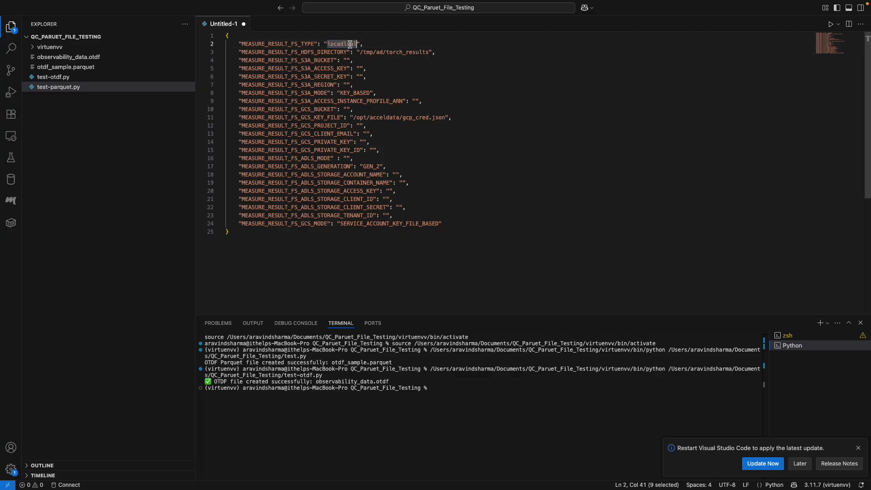
pyautogui.press('super+v')
# Step: Check the documented container and account name keys, and open the ad-storage-bucket-sp blob container of the adsnsstorage account in the Azure portal
pyautogui.hotkey('ctrl', 'Left')
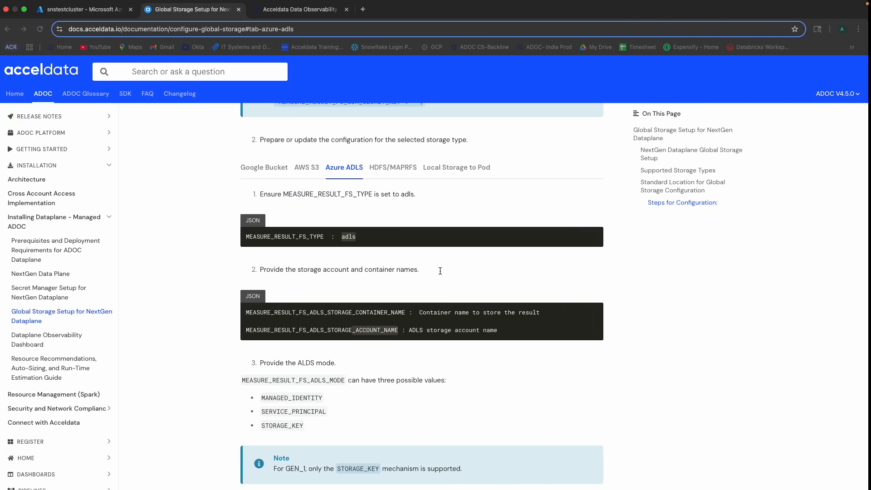
pyautogui.scroll(-2, 440, 272)
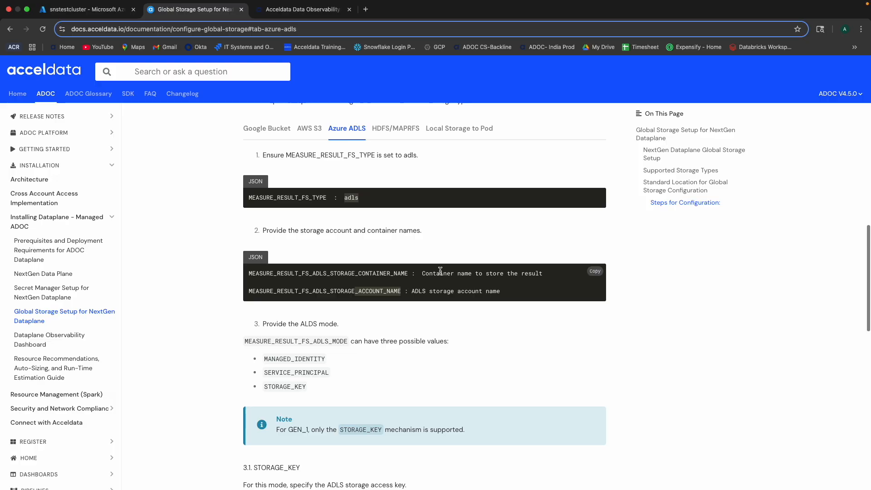
pyautogui.click(408, 273)
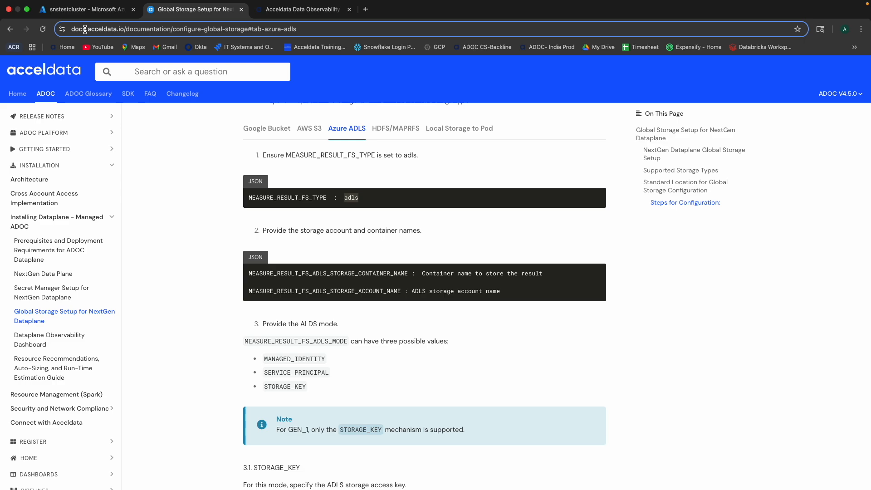
pyautogui.click(84, 14)
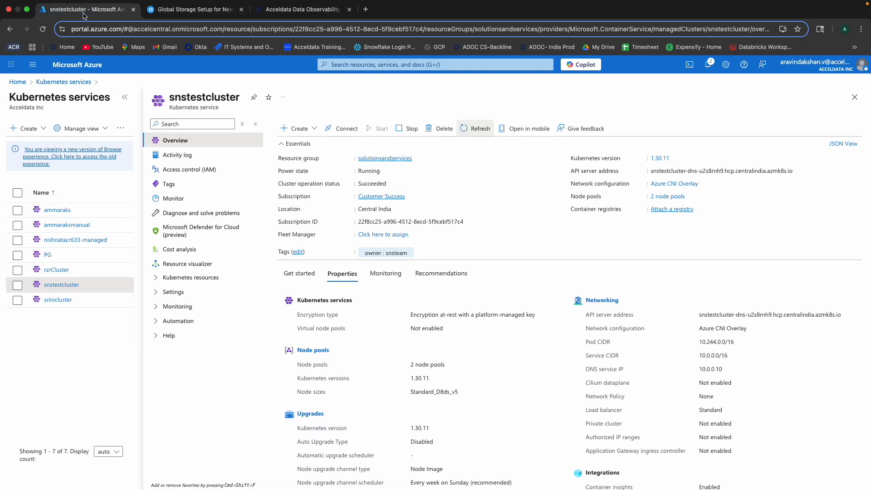
pyautogui.click(354, 65)
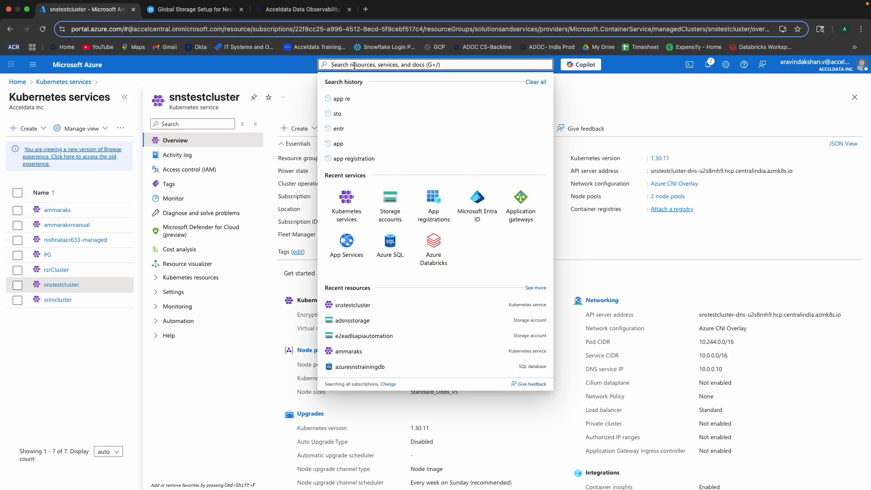
pyautogui.click(393, 205)
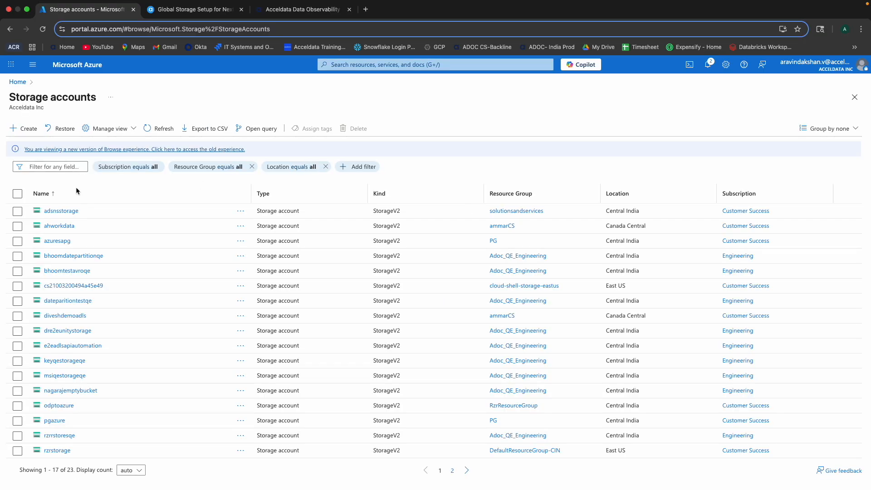
pyautogui.click(63, 211)
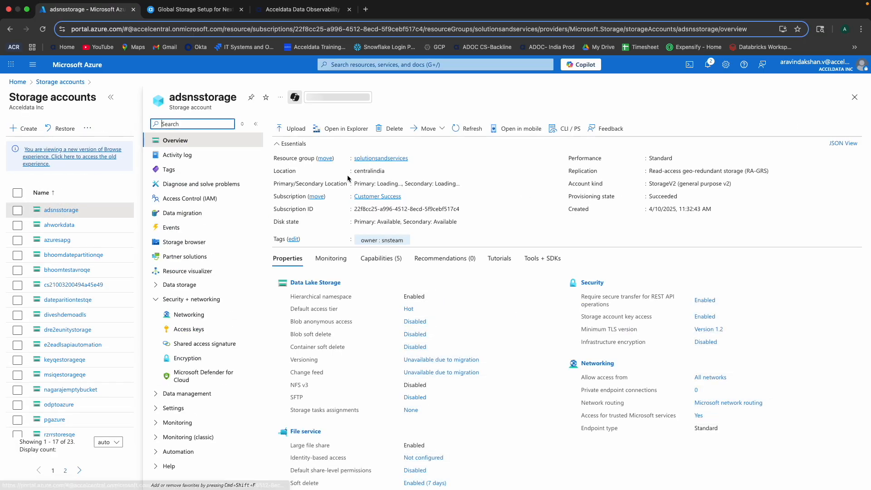
pyautogui.click(186, 241)
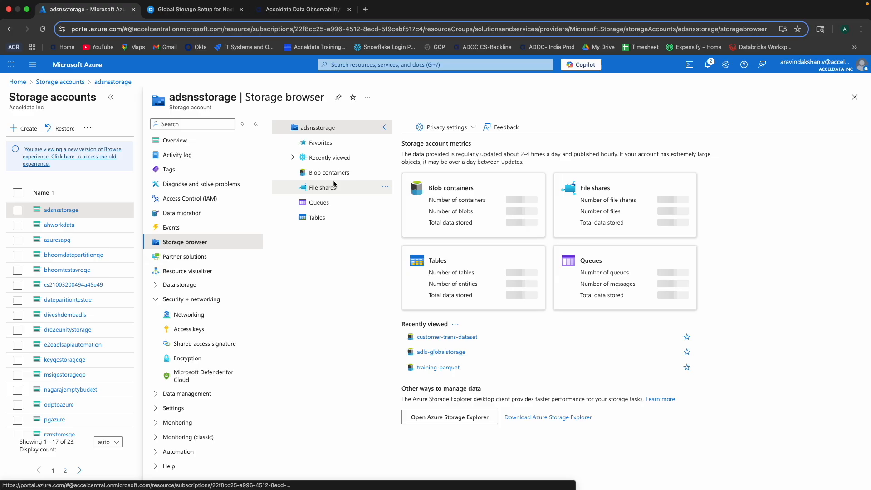
pyautogui.click(330, 173)
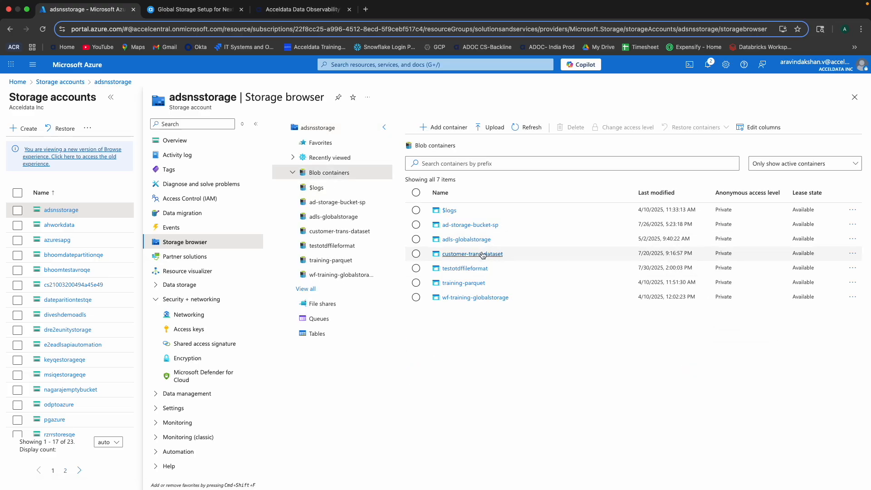
pyautogui.click(477, 227)
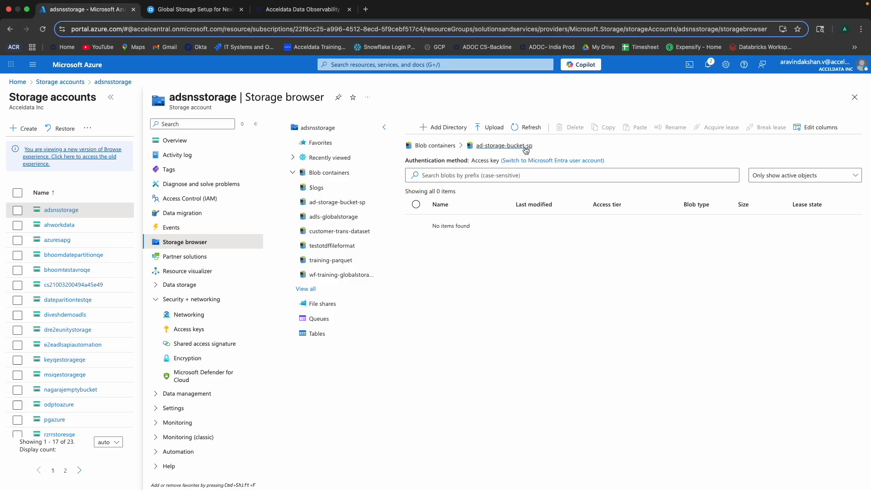
# Step: Copy the container name ad-storage-bucket-sp into the MEASURE_RESULT_FS_ADLS_STORAGE_CONTAINER_NAME value in Visual Studio Code
pyautogui.moveTo(533, 146); pyautogui.dragTo(479, 148)
pyautogui.press('super+c')
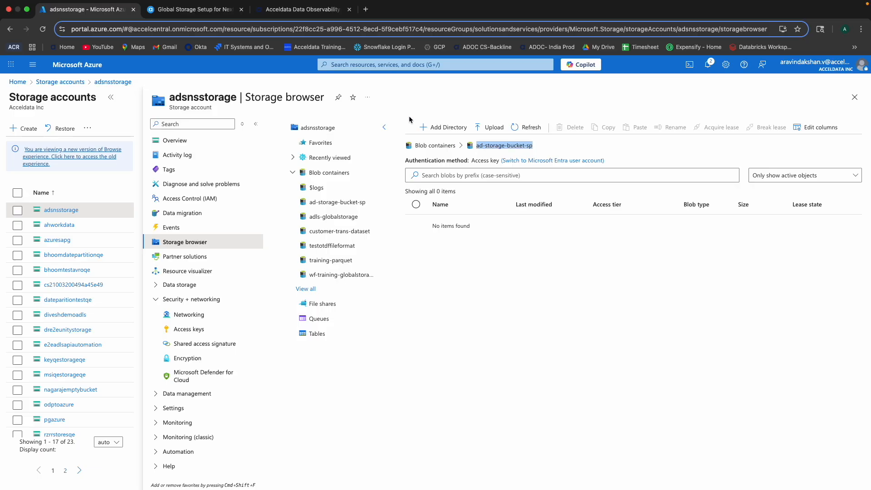
pyautogui.hotkey('ctrl', 'Right')
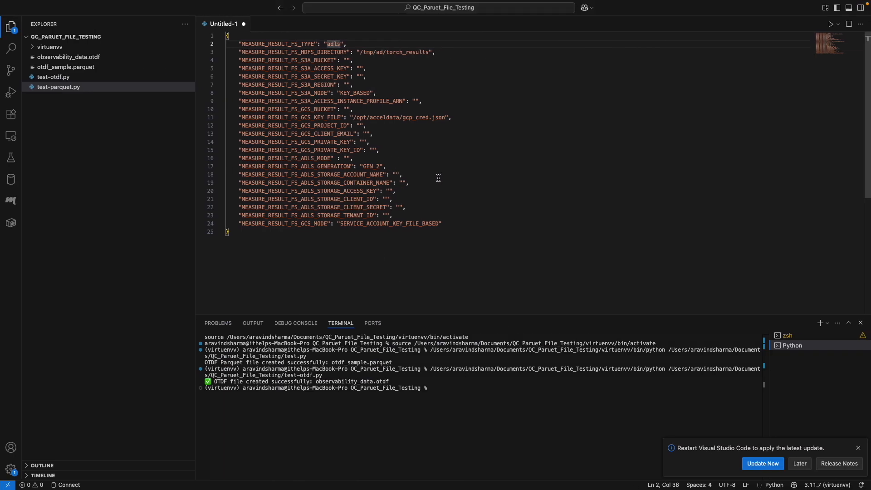
pyautogui.click(404, 182)
pyautogui.press('super+v')
# Step: Copy the storage account name adsnsstorage from the Azure portal into the MEASURE_RESULT_FS_ADLS_STORAGE_ACCOUNT_NAME value in Visual Studio Code
pyautogui.hotkey('ctrl', 'Left')
pyautogui.moveTo(236, 99); pyautogui.dragTo(172, 99)
pyautogui.press('super+c')
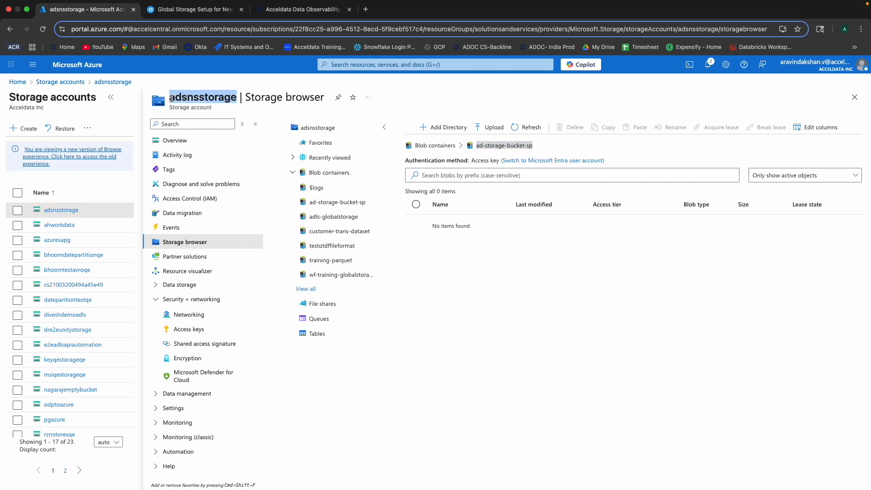
pyautogui.hotkey('ctrl', 'Right')
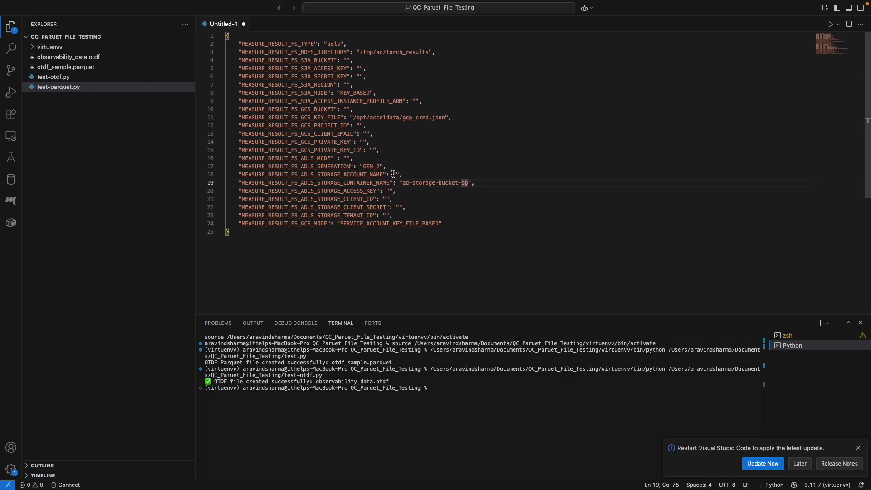
pyautogui.click(394, 174)
pyautogui.press('super+v')
pyautogui.doubleClick(372, 166)
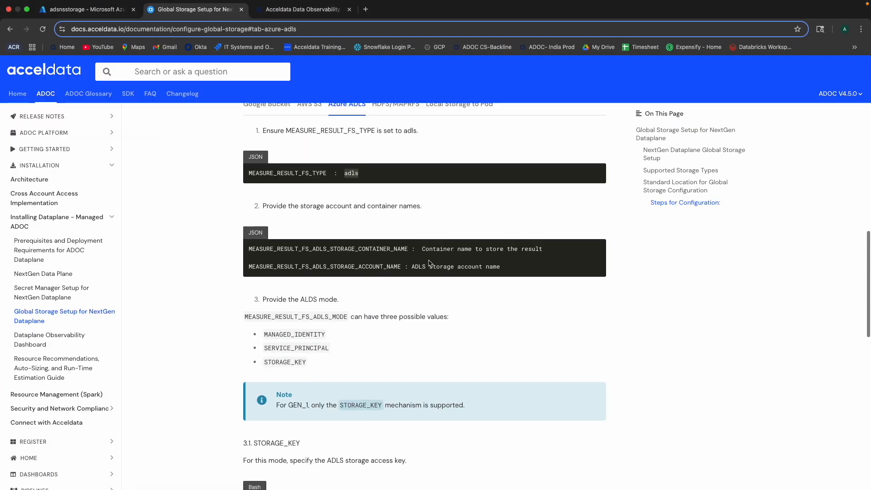
# Step: Copy SERVICE_PRINCIPAL from the ADLS mode section of the documentation into the MEASURE_RESULT_FS_ADLS_MODE value in Visual Studio Code
pyautogui.scroll(-1, 429, 264)
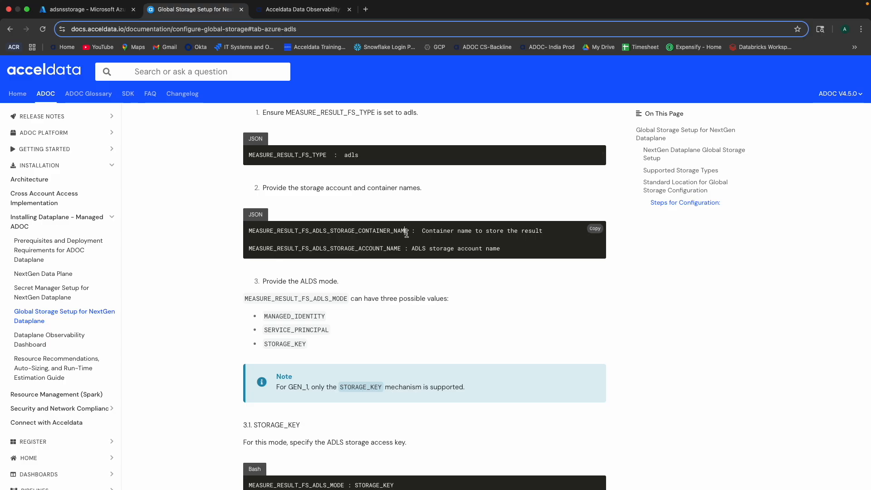
pyautogui.scroll(-5, 400, 249)
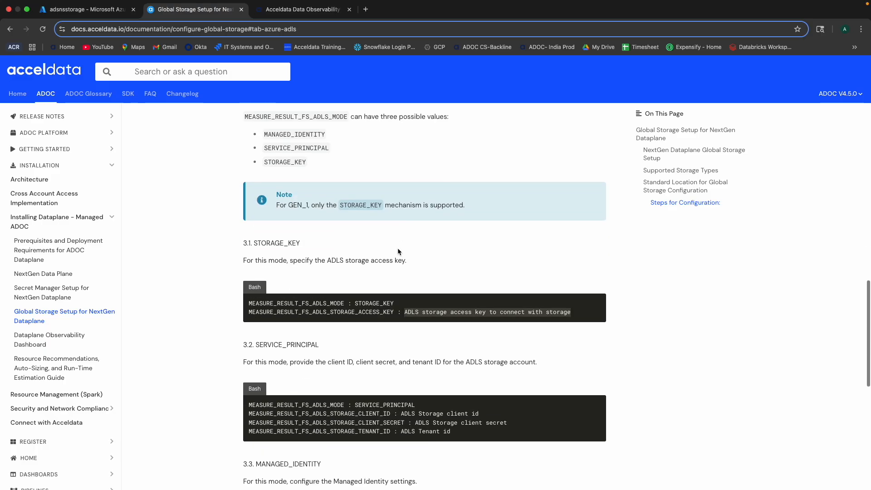
pyautogui.scroll(-3, 398, 251)
pyautogui.moveTo(255, 218); pyautogui.dragTo(326, 219)
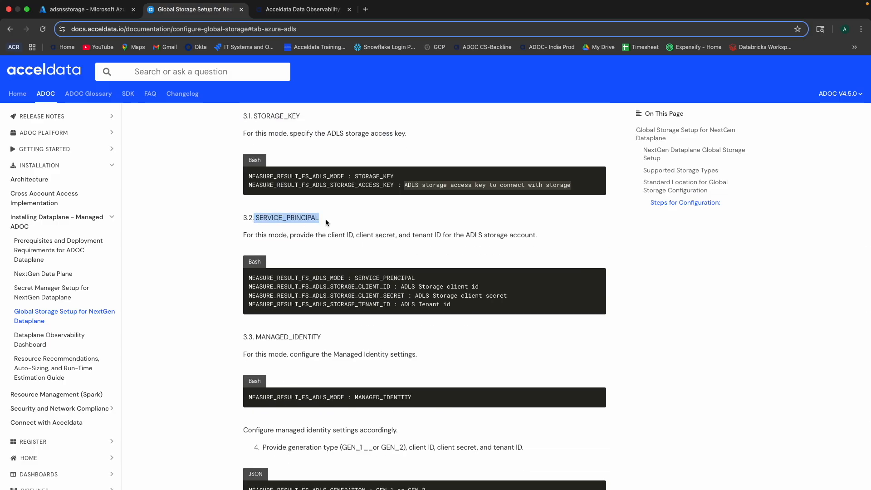
pyautogui.doubleClick(394, 278)
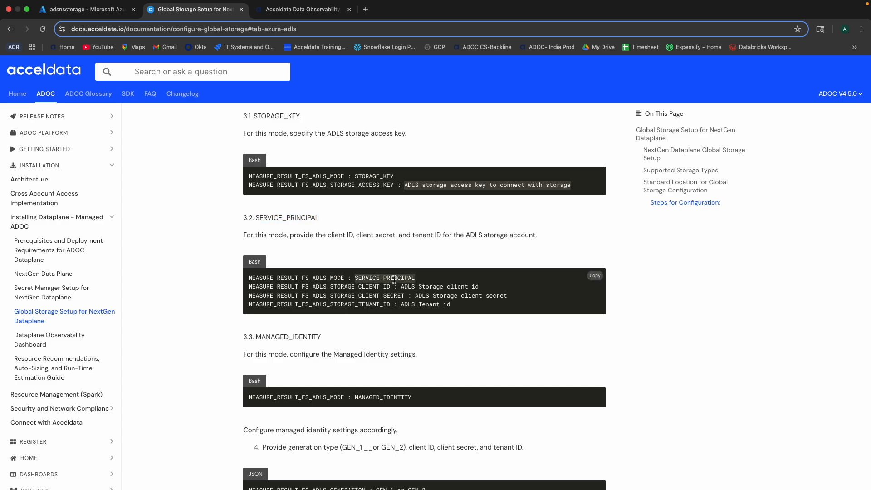
pyautogui.hotkey('ctrl', 'Right')
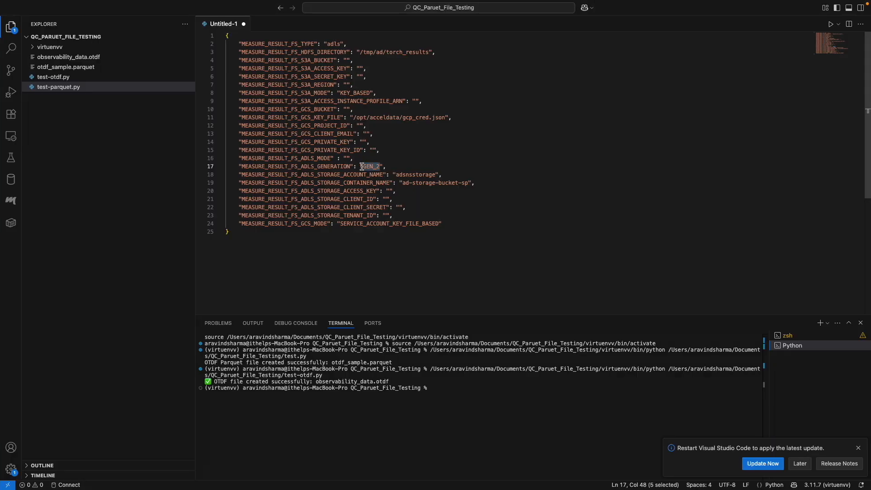
pyautogui.click(348, 158)
pyautogui.press('super+v')
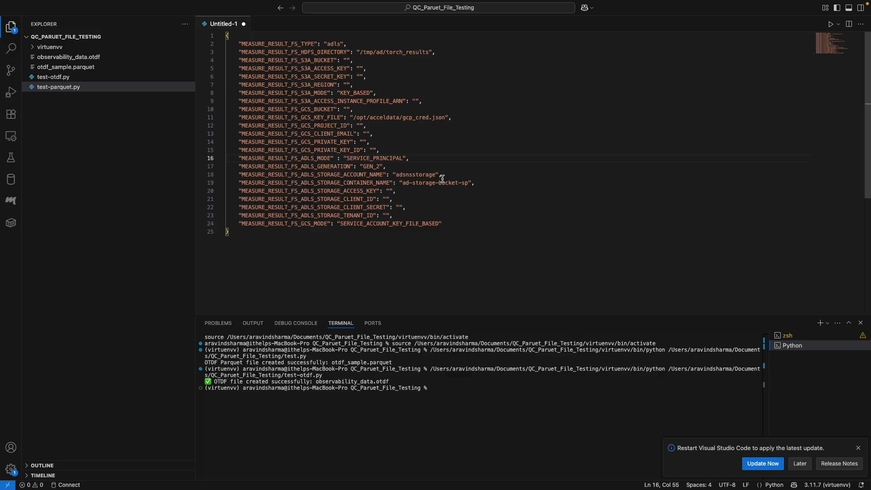
# Step: Check the documented service principal keys, and paste the ADLS storage client ID and tenant ID into their JSON values in Visual Studio Code
pyautogui.hotkey('ctrl', 'Left')
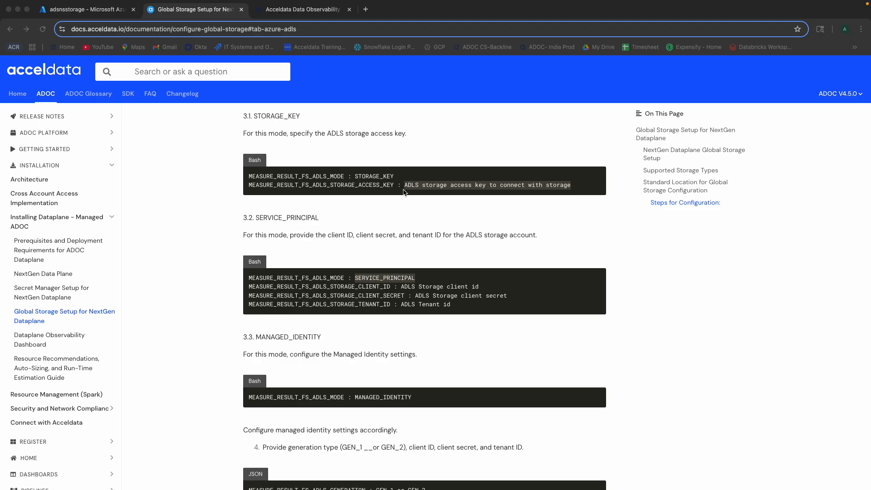
pyautogui.hotkey('ctrl', 'Right')
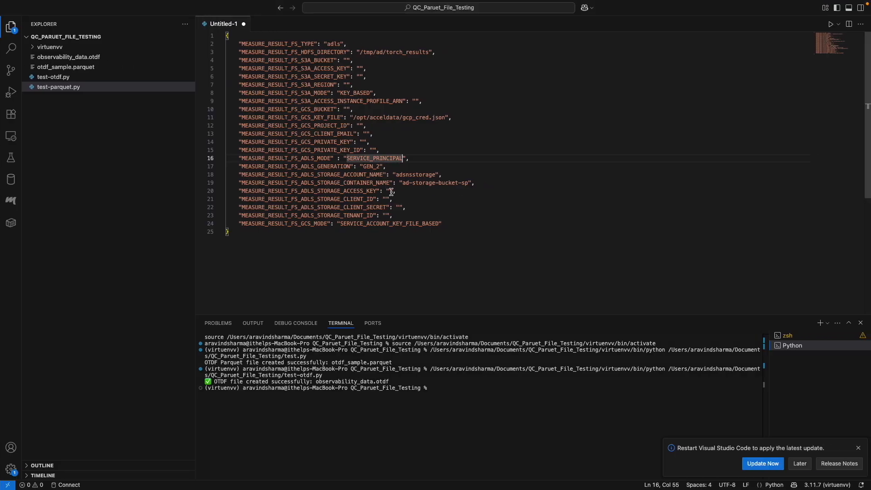
pyautogui.click(387, 200)
pyautogui.press('super+v')
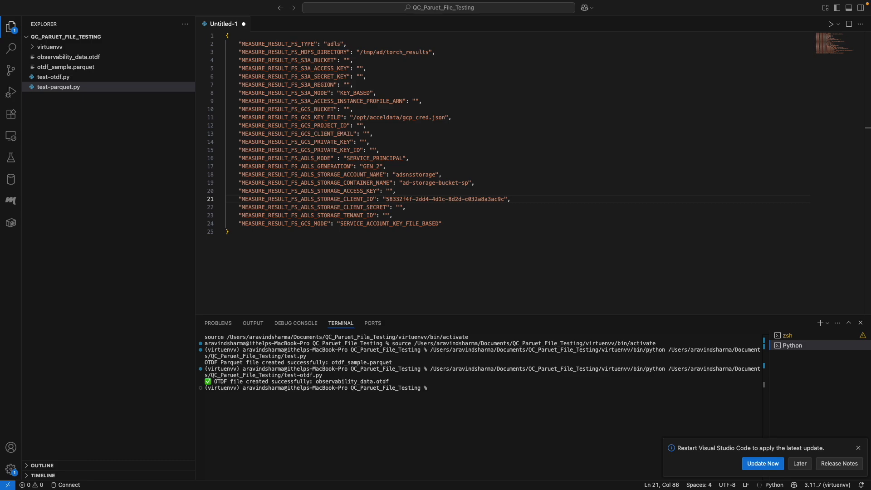
pyautogui.click(399, 208)
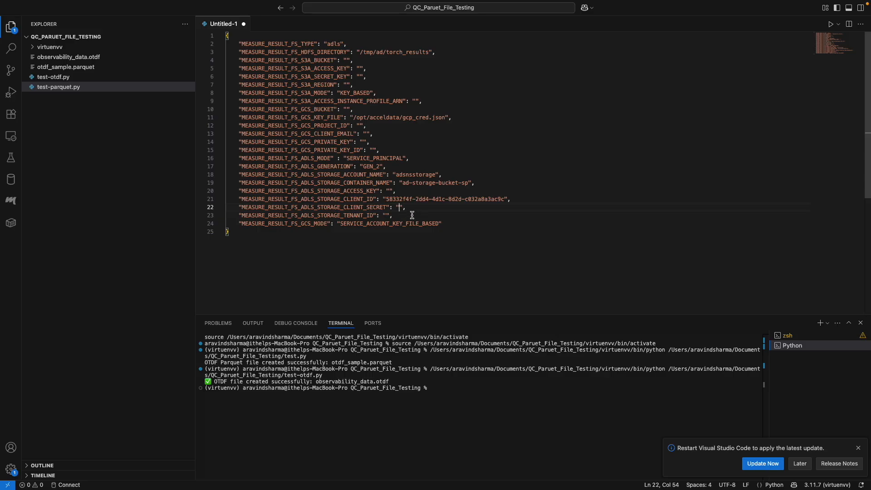
pyautogui.click(386, 215)
pyautogui.press('super+v')
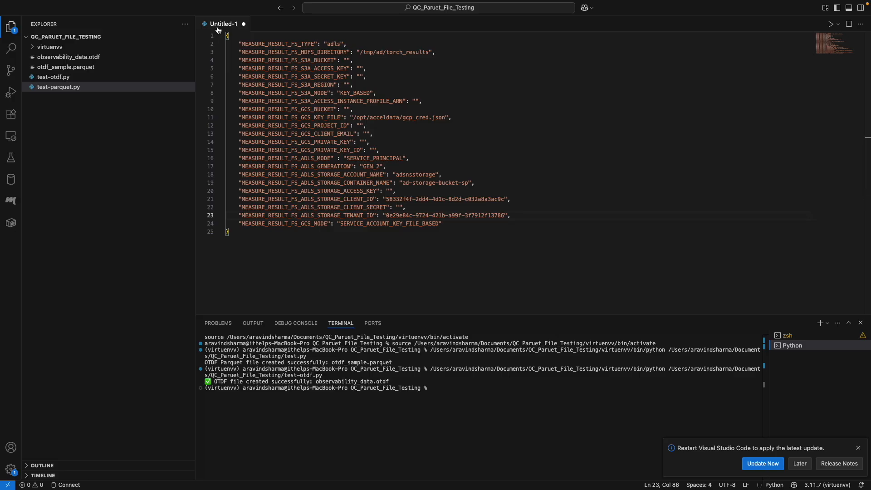
# Step: Move the settings file into its own window and select its entire base64-encoded content
pyautogui.moveTo(218, 30); pyautogui.dragTo(216, 30)
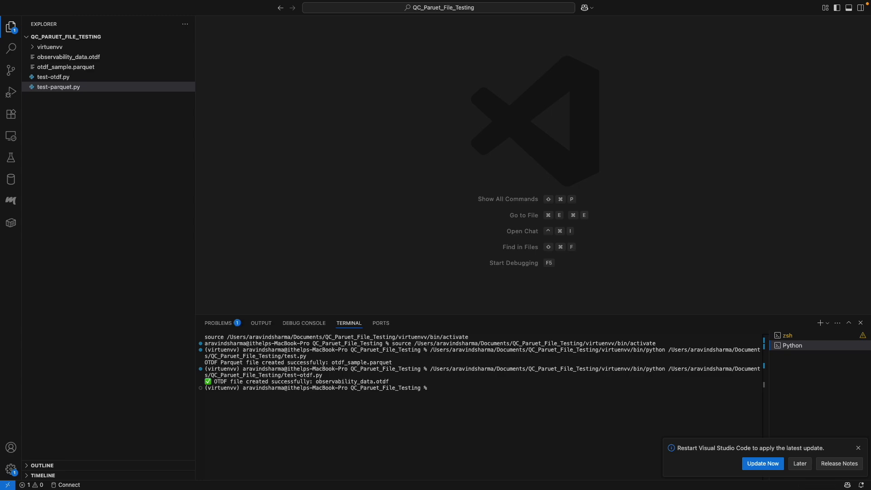
pyautogui.moveTo(137, 131); pyautogui.dragTo(100, 115)
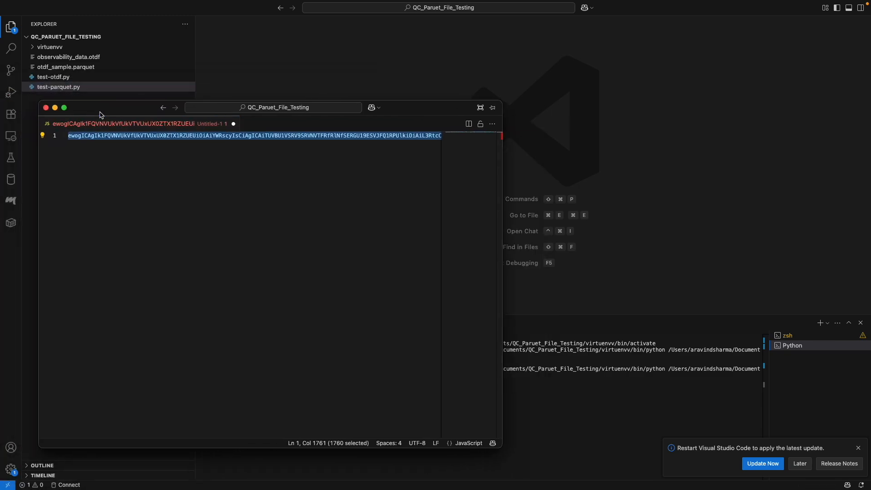
pyautogui.moveTo(111, 110); pyautogui.dragTo(71, 106)
pyautogui.click(363, 145)
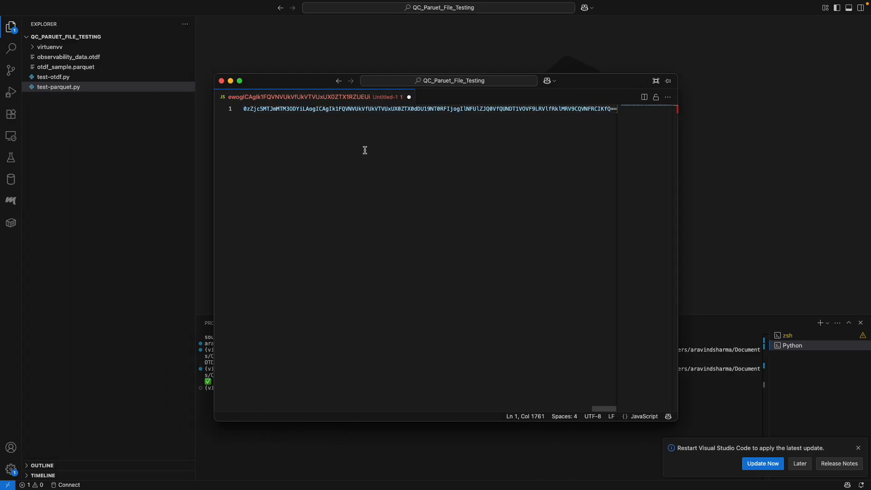
pyautogui.moveTo(313, 84); pyautogui.dragTo(412, 42)
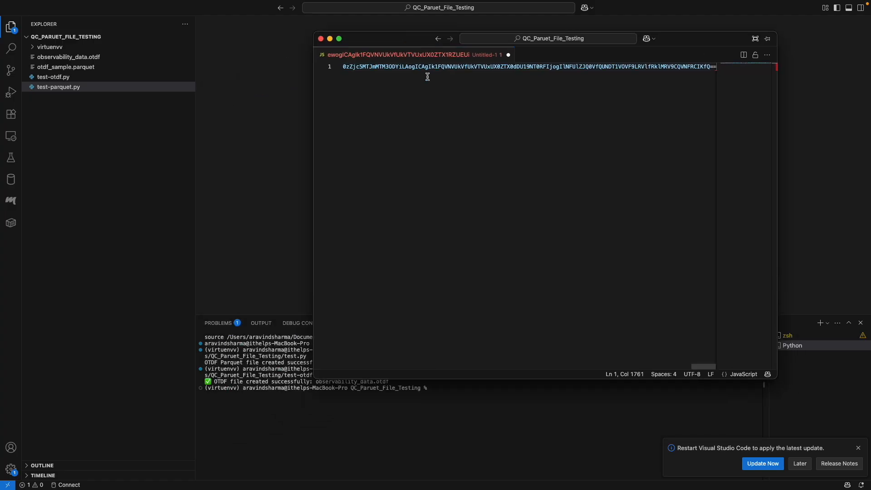
pyautogui.press('super+a')
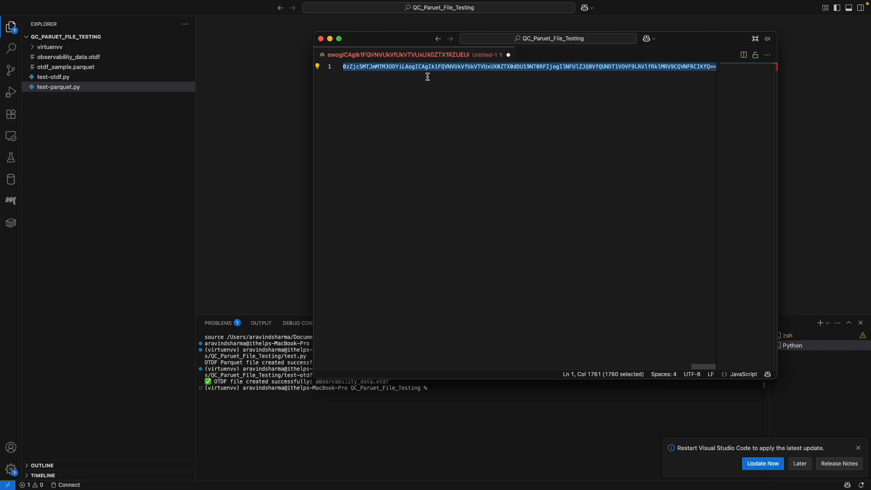
# Step: Switch to the Terminal editor and delete the existing encoded value after globalstorage.json: in the global-storage secret
pyautogui.hotkey('ctrl', 'Left')
pyautogui.hotkey('ctrl', 'Left')
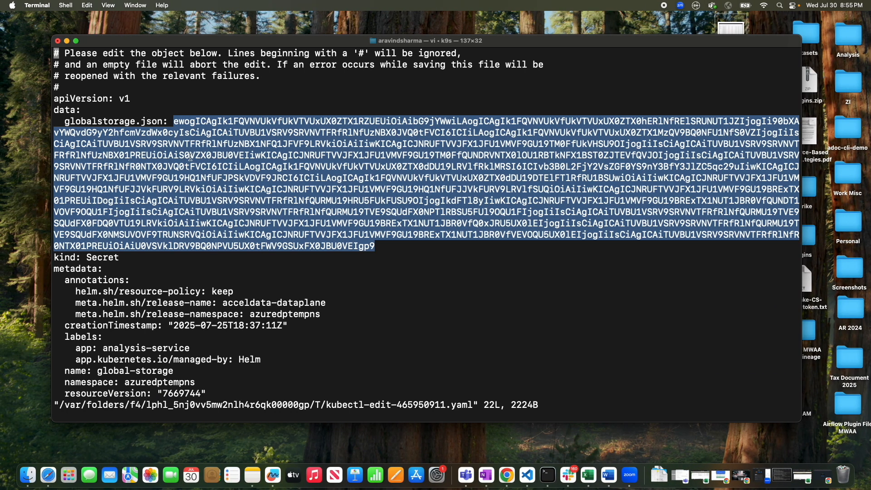
pyautogui.click(198, 160)
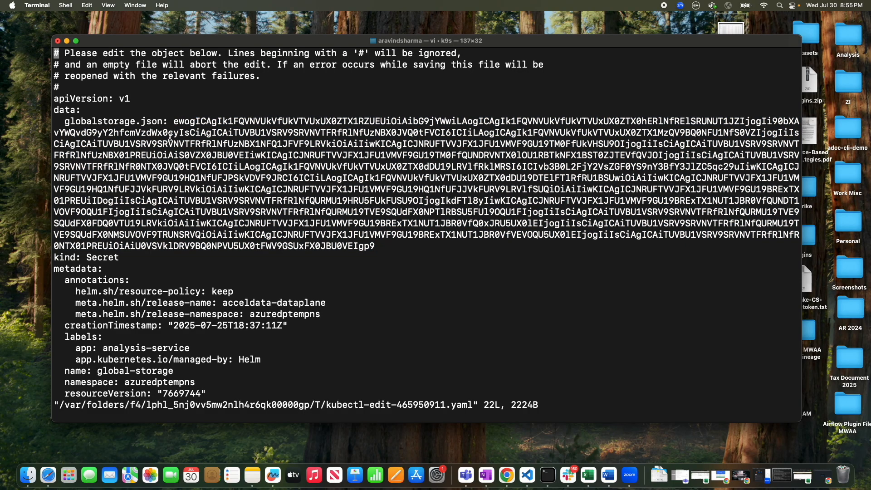
pyautogui.press('i')
pyautogui.press('Down')
pyautogui.press('Down')
pyautogui.press('Down')
pyautogui.press('Down')
pyautogui.press('Down')
pyautogui.press('Down')
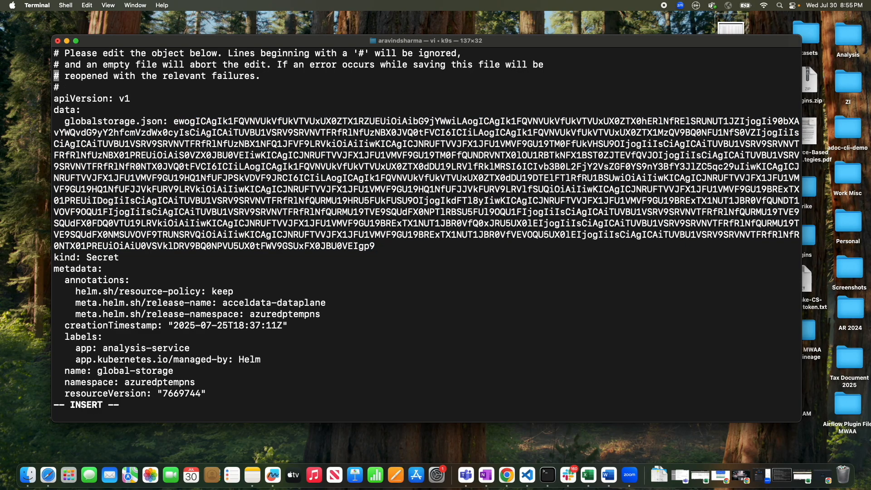
pyautogui.press('Right')
pyautogui.press('Right')
pyautogui.press('Right')
pyautogui.press('Right')
pyautogui.press('Right')
pyautogui.press('Right')
pyautogui.press('Right')
pyautogui.press('Right')
pyautogui.press('Right')
pyautogui.press('Right')
pyautogui.press('Right')
pyautogui.press('Right')
pyautogui.press('Right')
pyautogui.press('Right')
pyautogui.press('Right')
pyautogui.press('Right')
pyautogui.press('Right')
pyautogui.press('Right')
pyautogui.press('Right')
pyautogui.press('Right')
pyautogui.press('Right')
pyautogui.write('D')
pyautogui.press('BackSpace')
pyautogui.write('D')
pyautogui.press('BackSpace')
pyautogui.write('i')
pyautogui.press('BackSpace')
pyautogui.write(':')
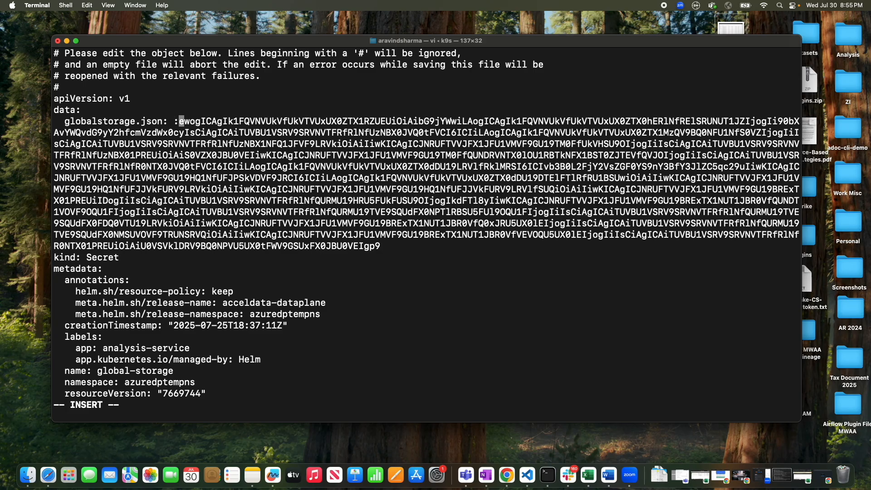
pyautogui.press('BackSpace')
pyautogui.press('Escape')
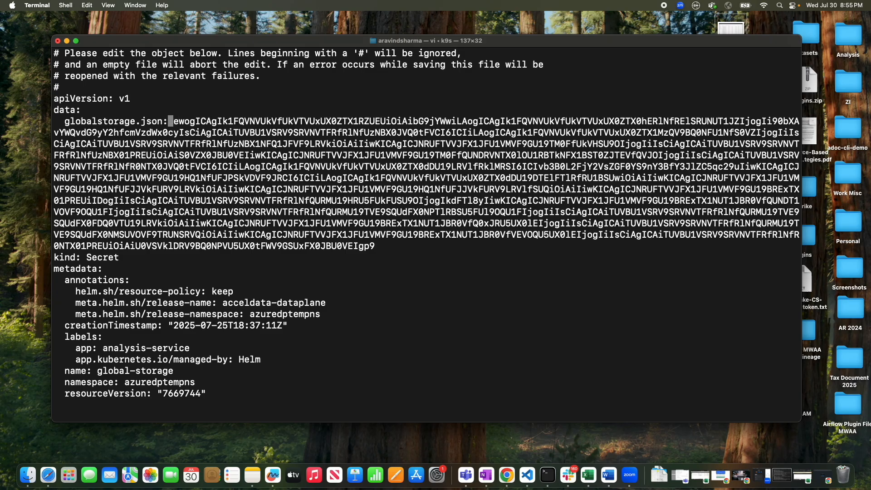
pyautogui.hotkey('shift', 'd')
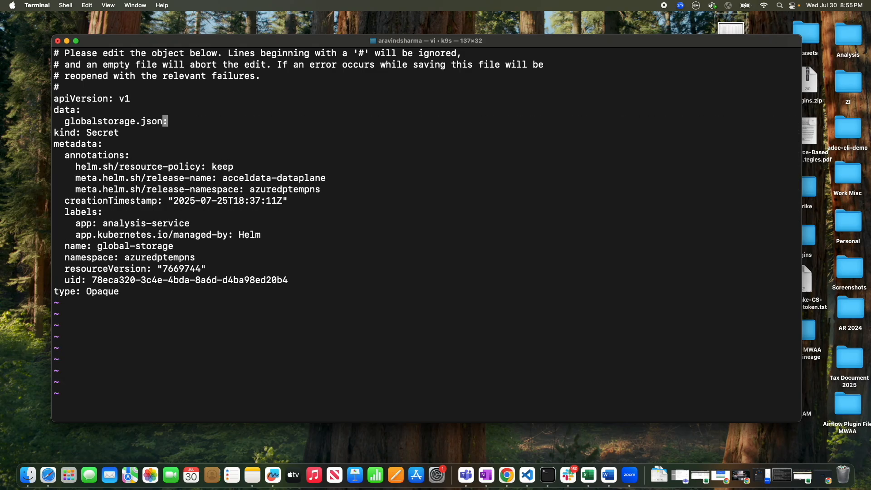
# Step: Paste the copied base64-encoded storage settings as the globalstorage.json value, and save and close the global-storage secret
pyautogui.press('i')
pyautogui.press('Right')
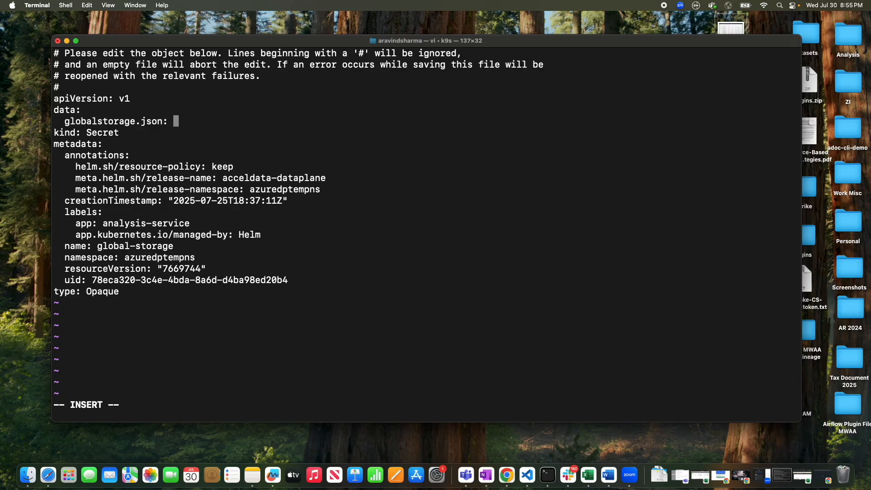
pyautogui.press('super+v')
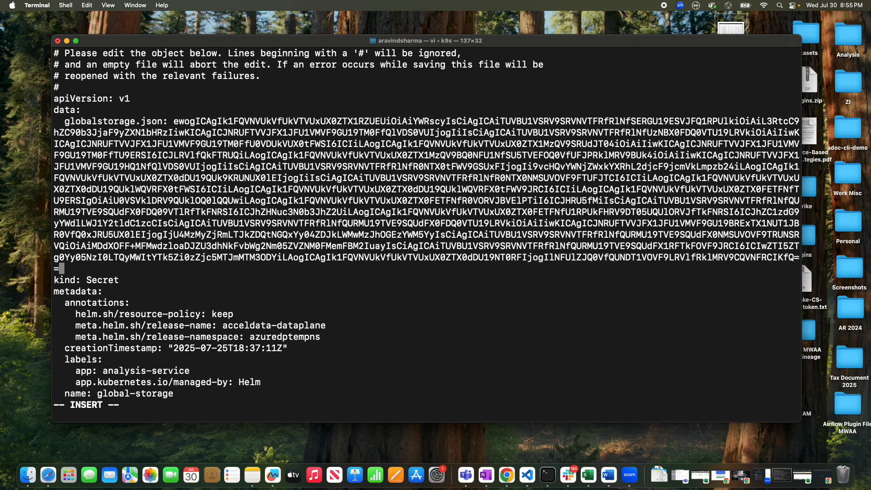
pyautogui.press('Escape')
pyautogui.write(':wq')
pyautogui.press('Return')
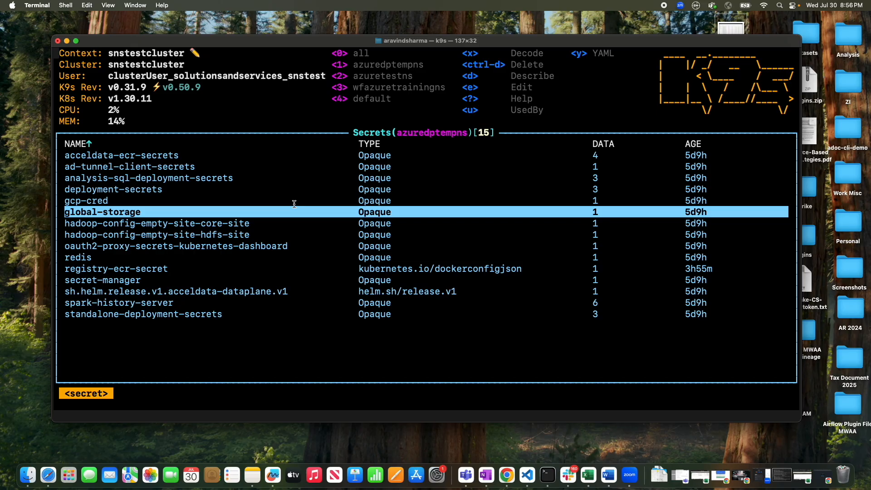
# Step: List the pods in the azuredptempns namespace and go through the analysis service pods
pyautogui.press(':')
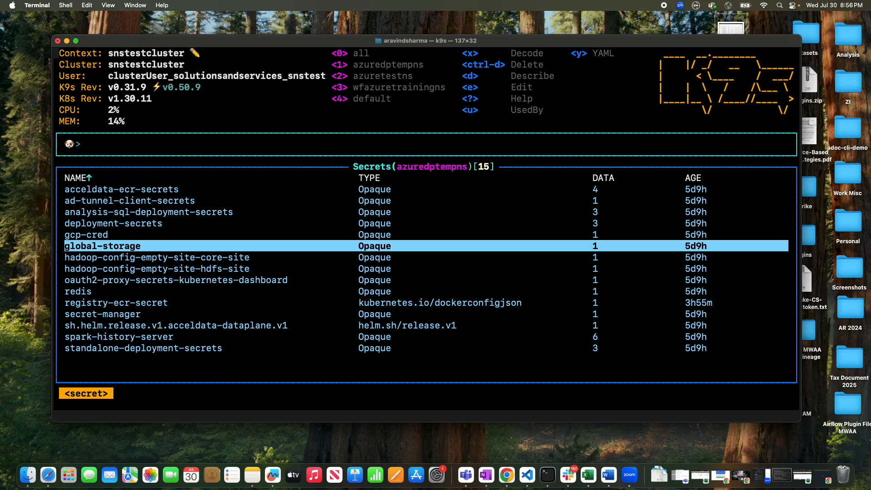
pyautogui.write('pods')
pyautogui.press('Return')
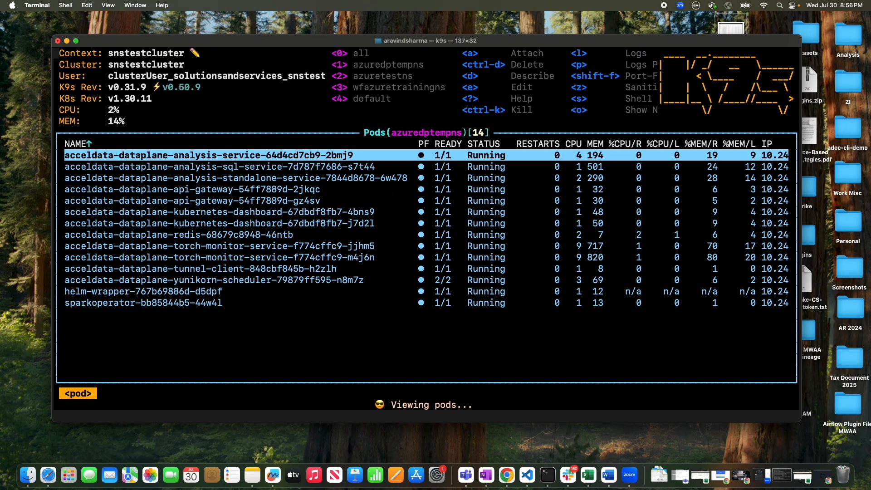
pyautogui.press('Down')
pyautogui.press('Up')
pyautogui.press('Down')
pyautogui.press('Down')
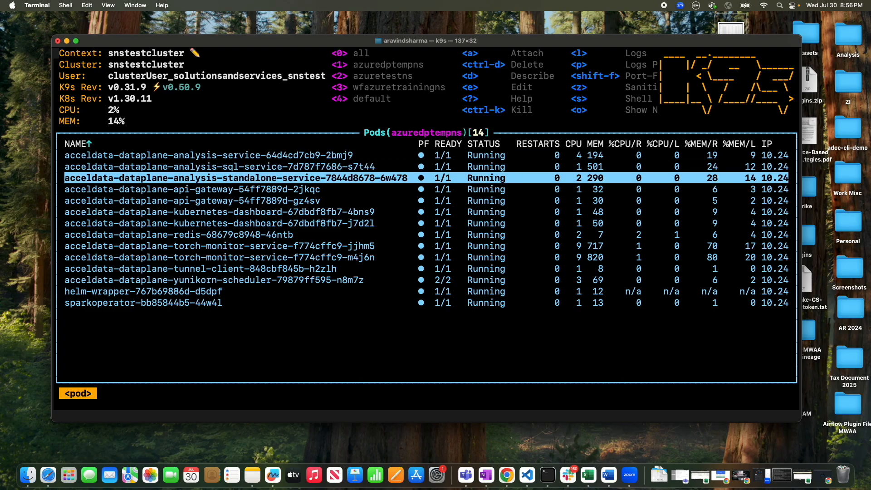
# Step: Delete the acceldata-dataplane-analysis-service pod to restart it with background propagation
pyautogui.press('Up')
pyautogui.press('Up')
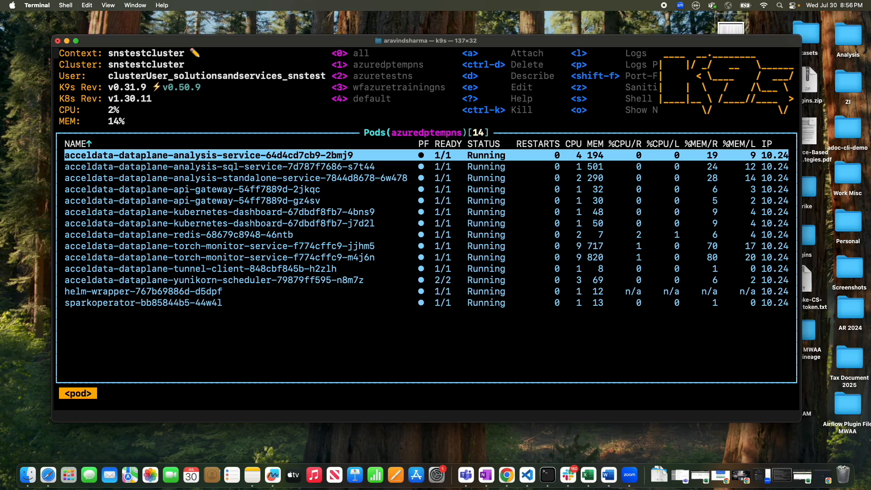
pyautogui.hotkey('ctrl', 'd')
pyautogui.press('Tab')
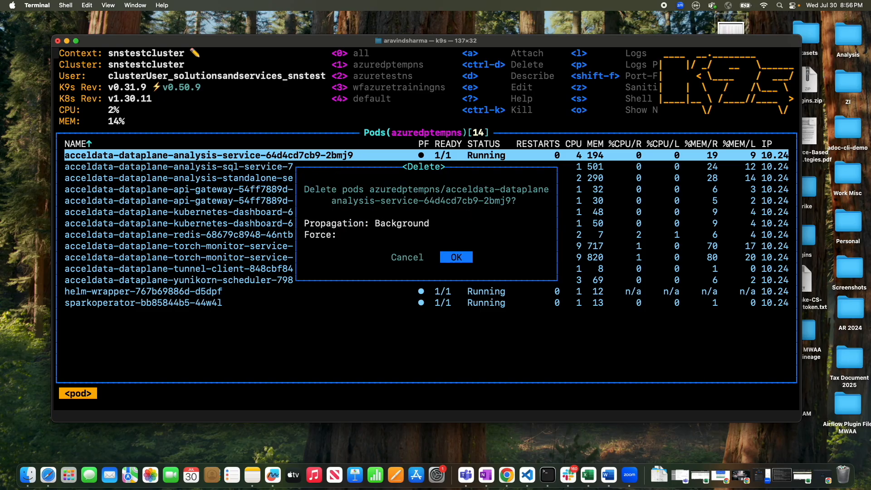
pyautogui.press('Return')
# Step: Delete the acceldata-dataplane-analysis-standalone-service pod to restart it with background propagation
pyautogui.press('Down')
pyautogui.press('Down')
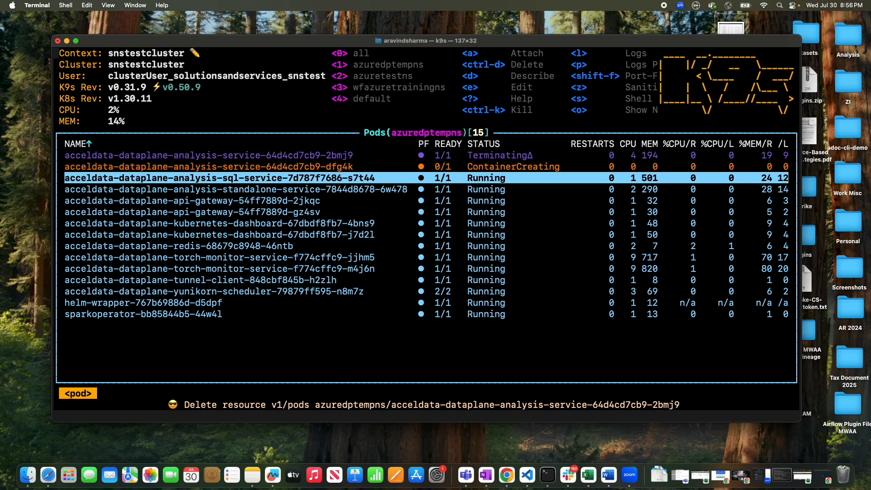
pyautogui.hotkey('ctrl', 'd')
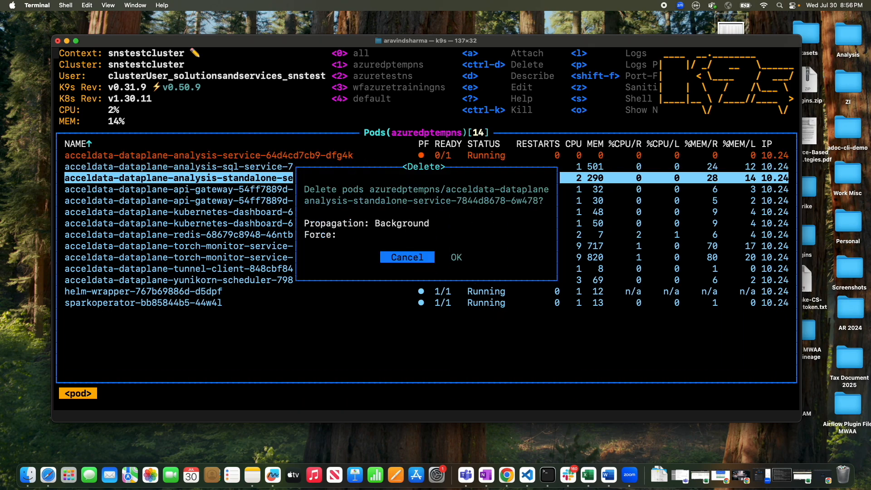
pyautogui.press('Tab')
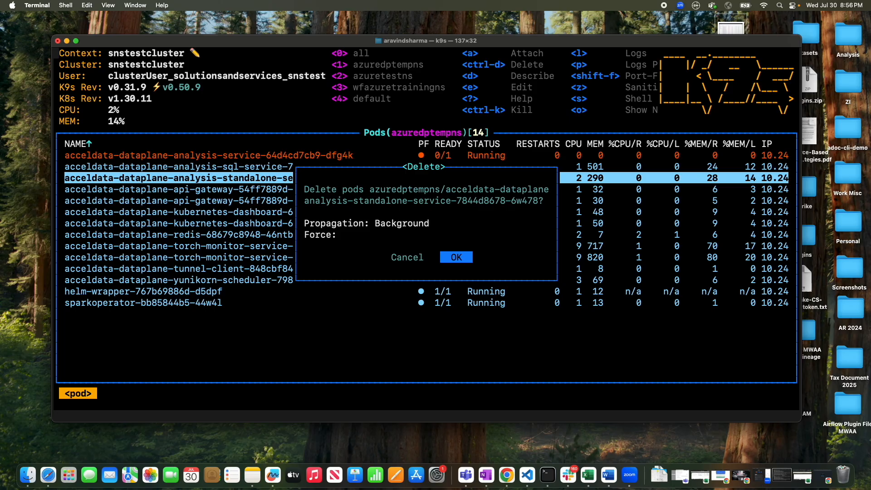
pyautogui.press('Return')
# Step: Delete the acceldata-dataplane-analysis-sql-service pod to restart it with background propagation
pyautogui.press('Up')
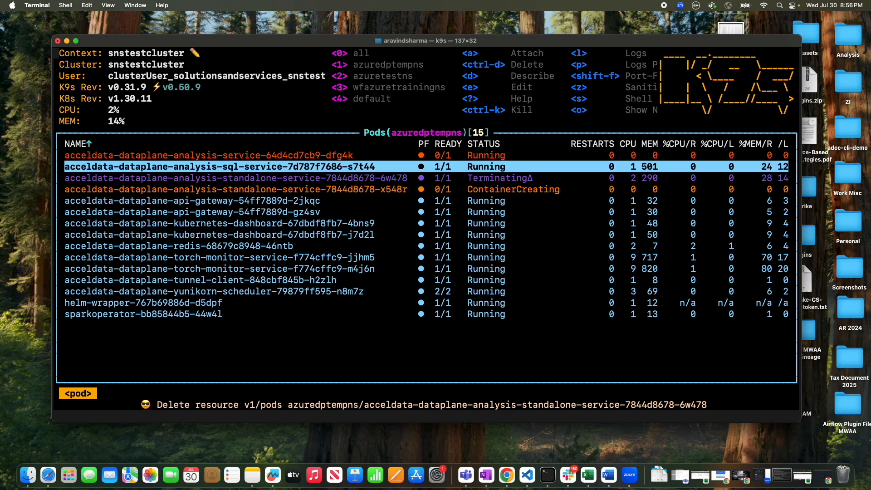
pyautogui.hotkey('ctrl', 'd')
pyautogui.press('Tab')
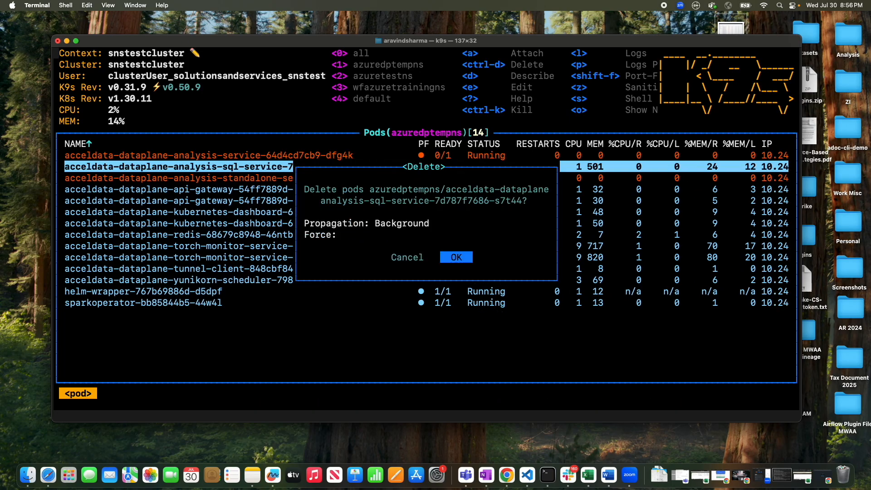
pyautogui.press('Return')
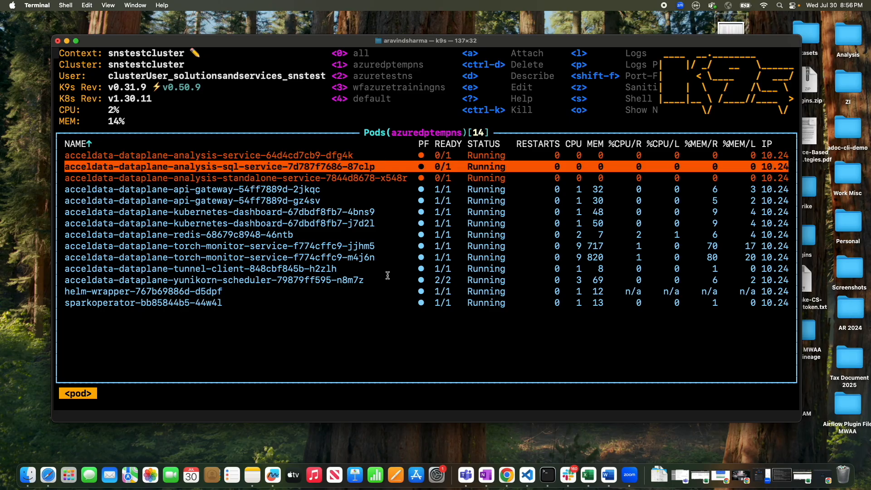
# Step: Check the readiness of the recreated analysis-service, analysis-sql-service and analysis-standalone-service pods
pyautogui.press('Down')
pyautogui.press('Down')
pyautogui.press('Down')
pyautogui.press('Up')
pyautogui.press('Up')
pyautogui.press('Up')
pyautogui.press('Up')
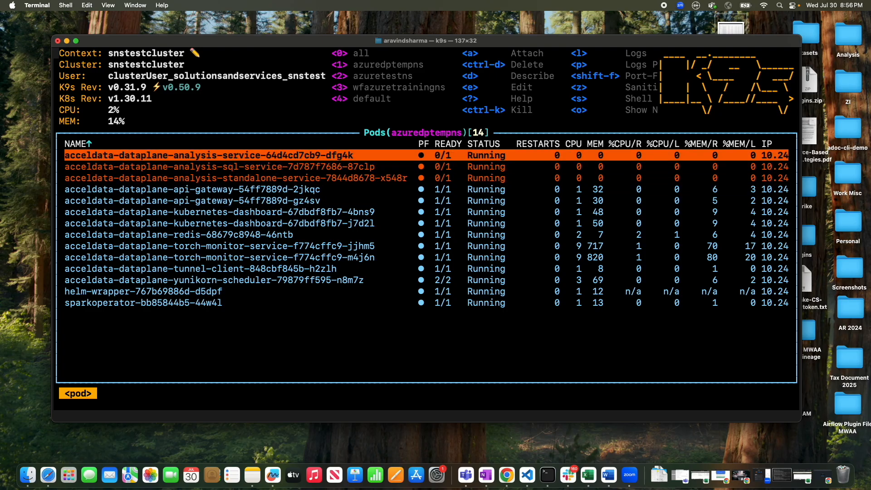
pyautogui.press('Down')
pyautogui.press('Down')
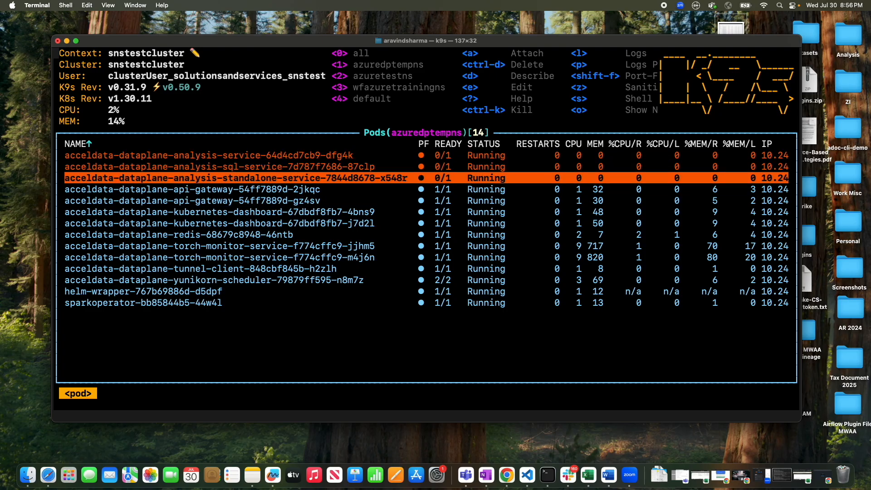
pyautogui.press('Down')
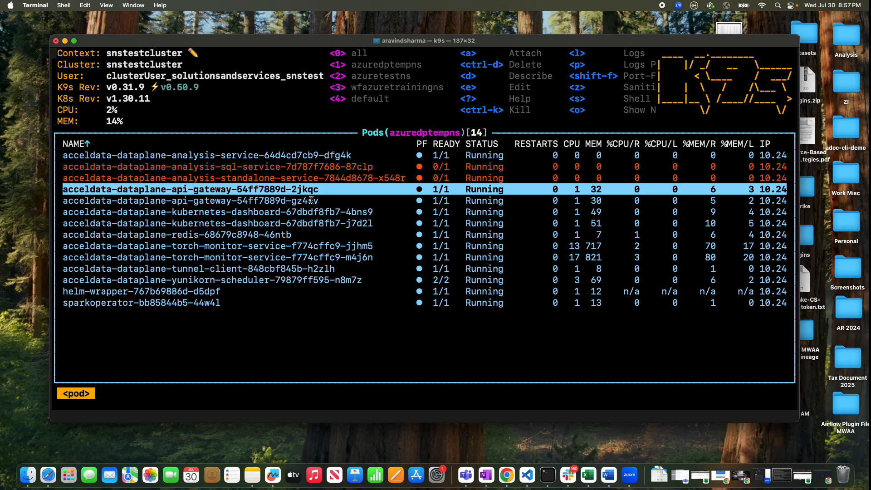
pyautogui.press('Up')
pyautogui.press('Up')
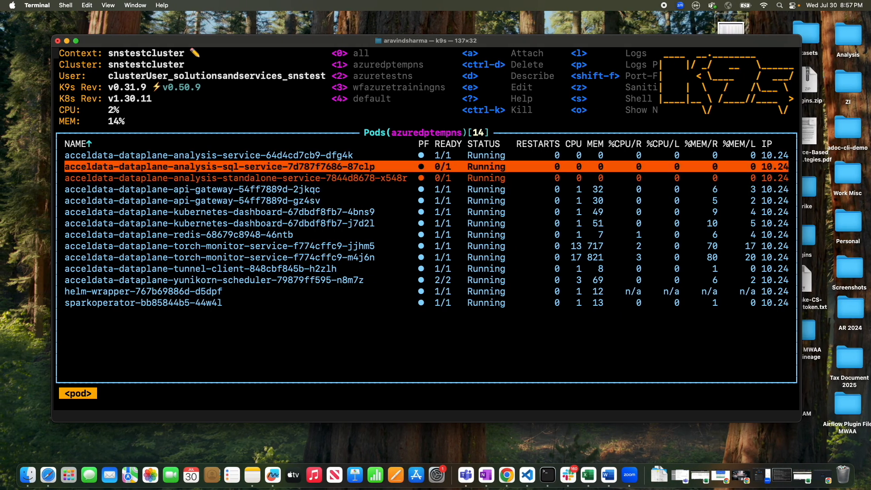
pyautogui.press('Down')
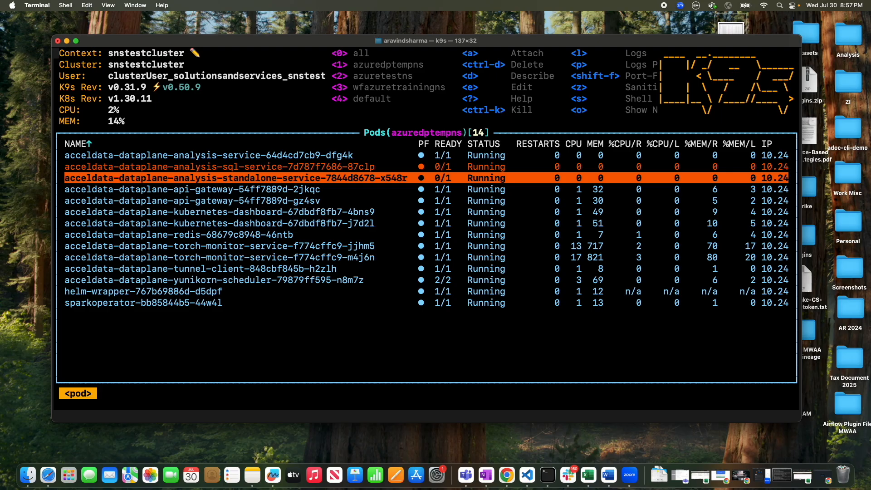
pyautogui.press('Up')
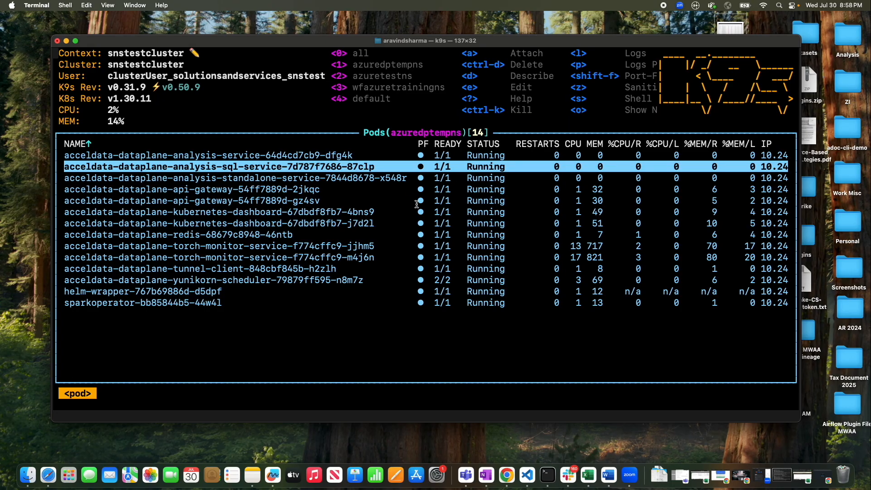
# Step: Switch to Acceldata Data Observability in the browser and check the global storage type in the azuredptemp data plane's application config
pyautogui.hotkey('ctrl', 'Right')
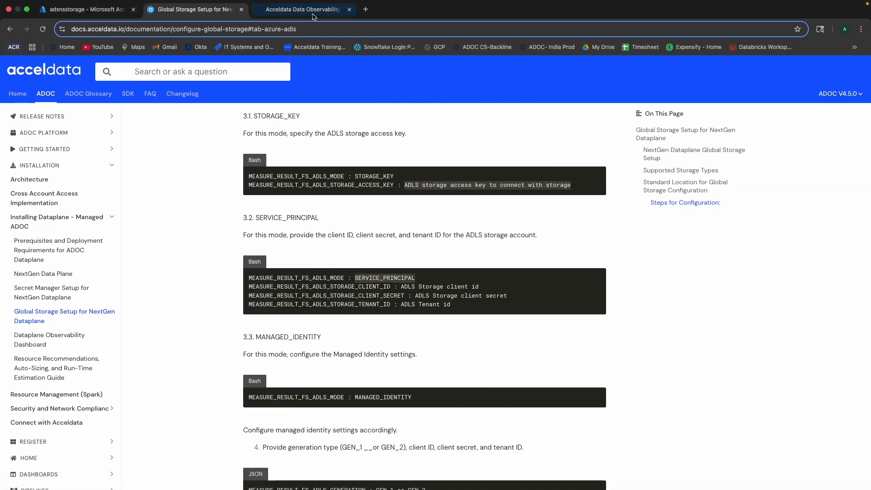
pyautogui.click(313, 13)
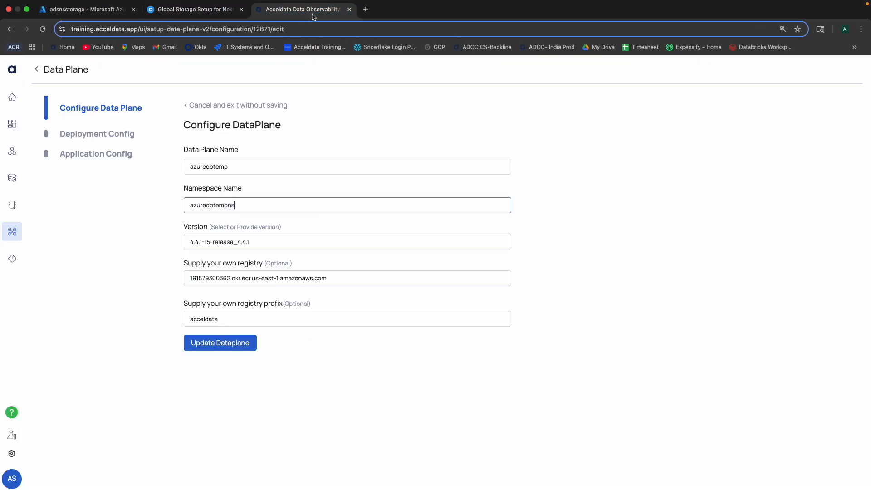
pyautogui.click(12, 232)
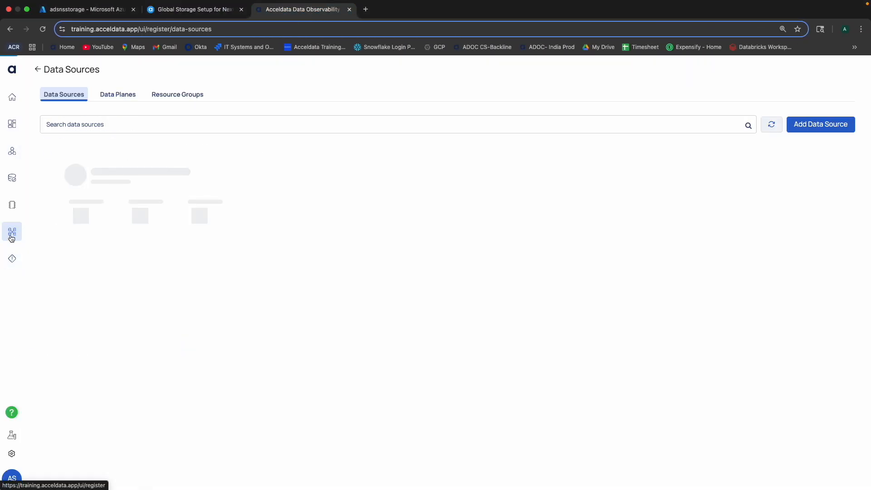
pyautogui.click(124, 97)
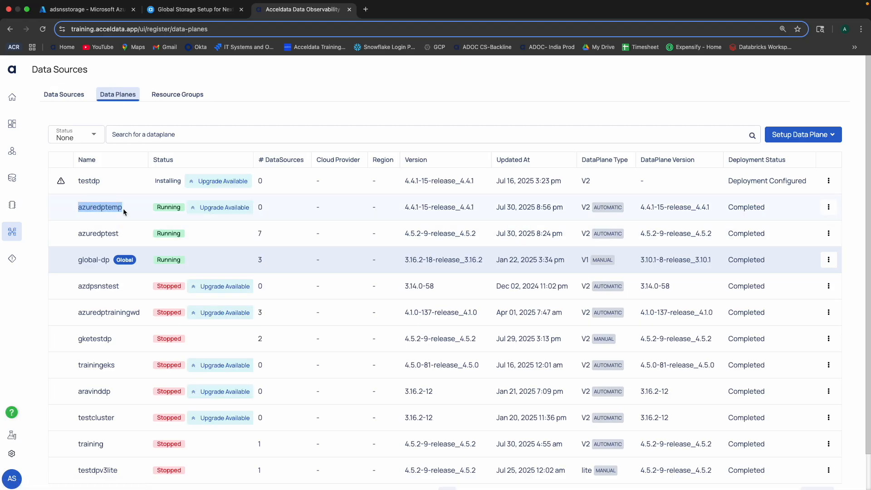
pyautogui.click(830, 209)
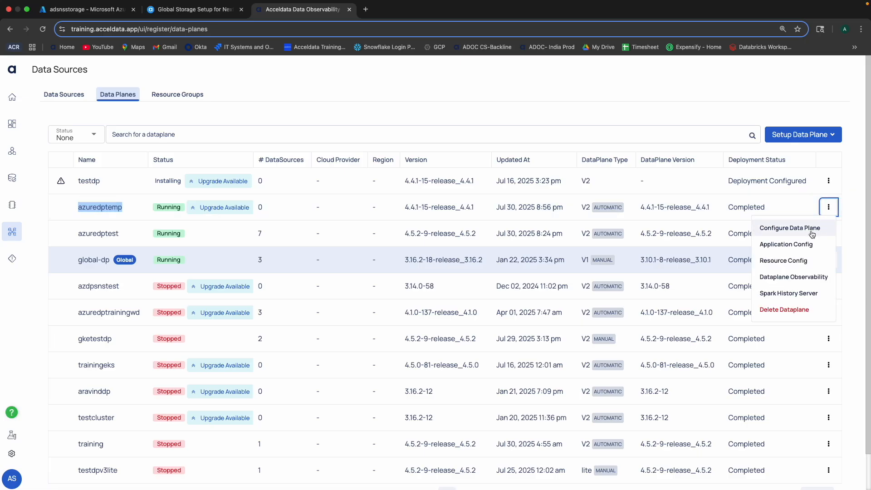
pyautogui.click(802, 244)
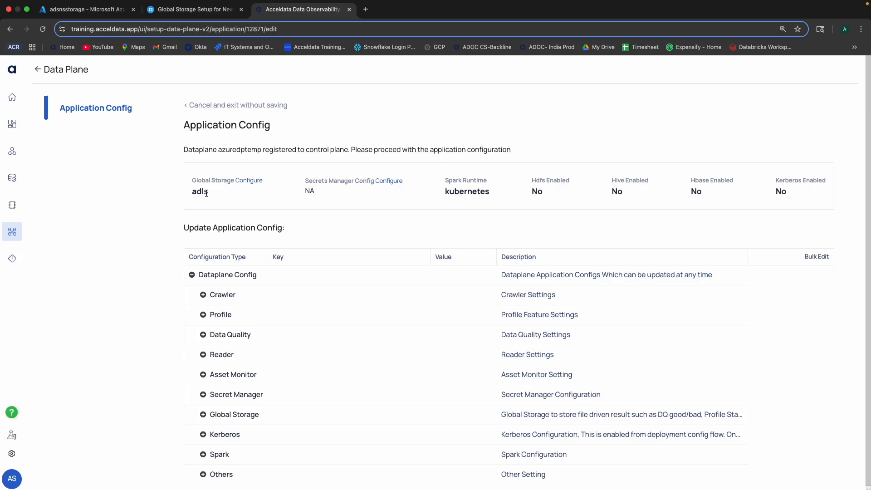
pyautogui.moveTo(210, 193); pyautogui.dragTo(194, 192)
# Step: Open the azuredptest data plane's configuration and check its namespace name
pyautogui.click(38, 70)
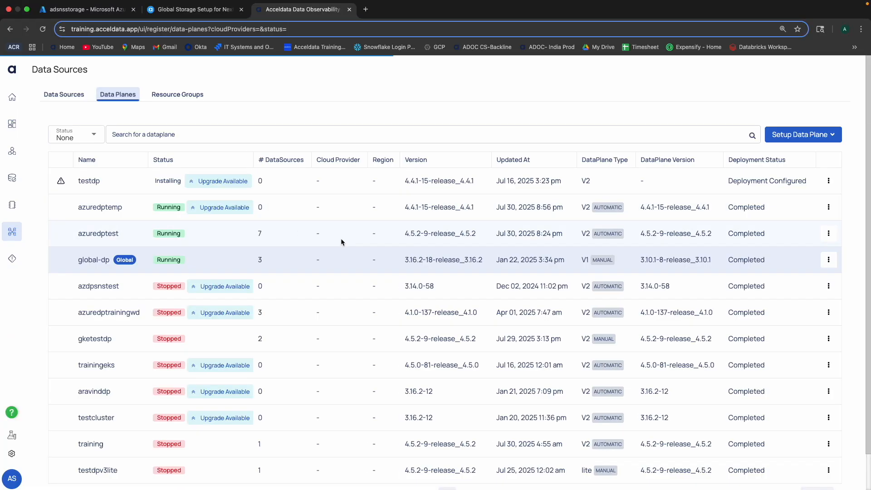
pyautogui.click(830, 236)
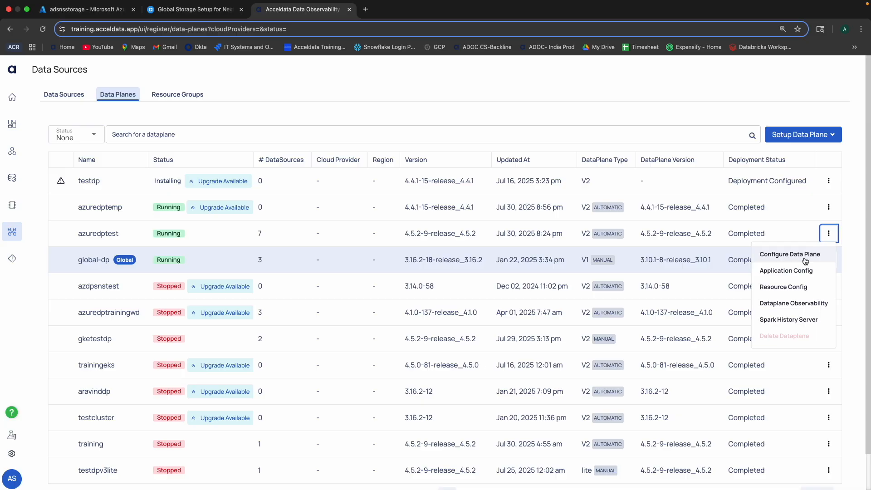
pyautogui.moveTo(119, 233); pyautogui.dragTo(76, 235)
pyautogui.click(828, 234)
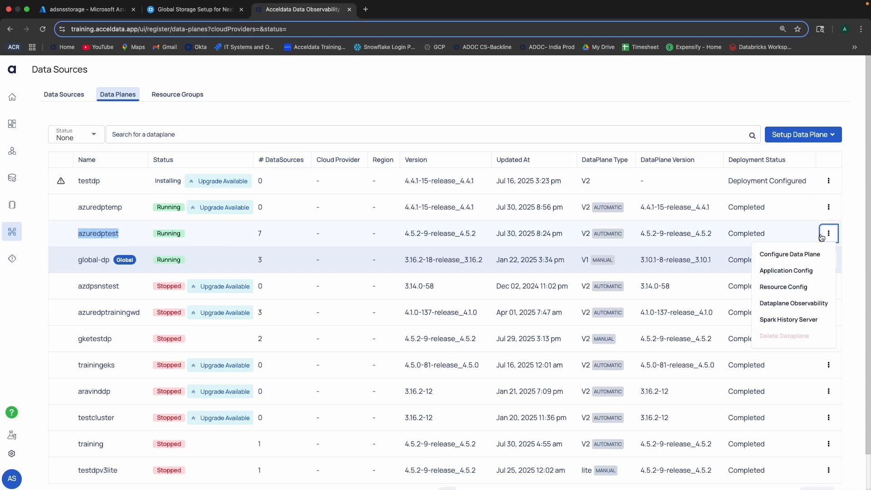
pyautogui.click(822, 260)
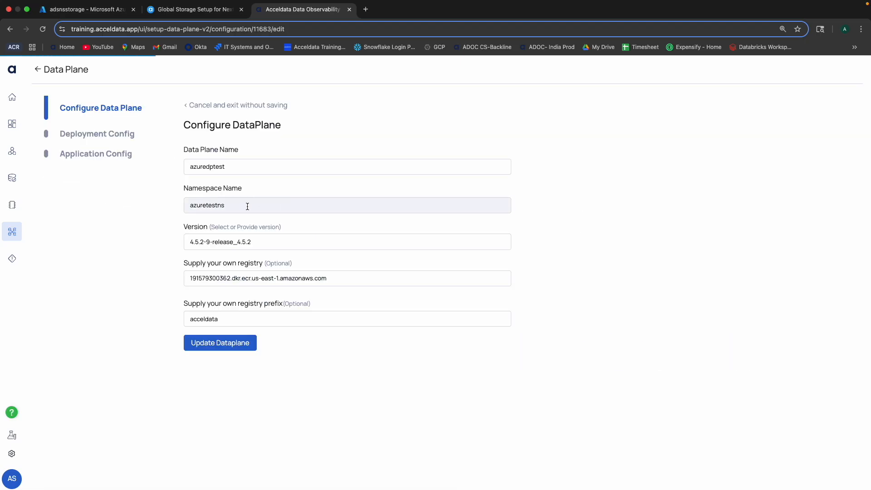
pyautogui.moveTo(247, 204); pyautogui.dragTo(185, 207)
pyautogui.click(123, 234)
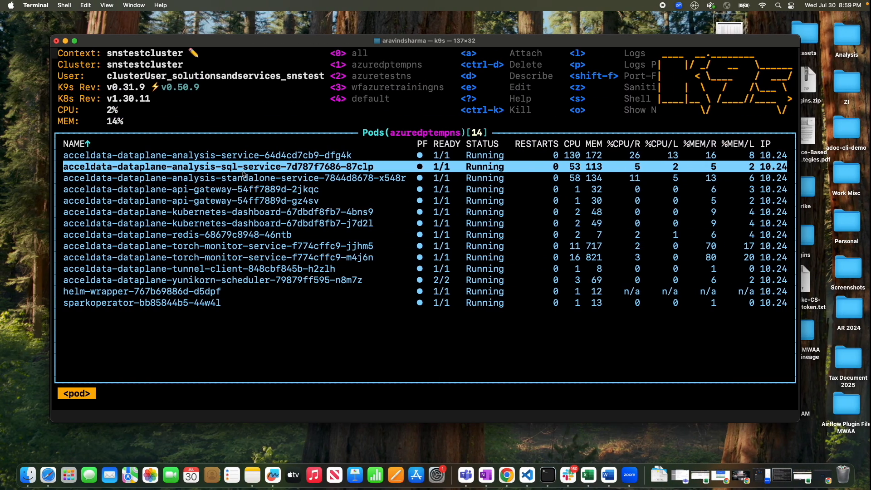
# Step: Switch to k9s in the terminal and list the pods of the azuretestns namespace
pyautogui.hotkey('shift', ':')
pyautogui.write('namespace')
pyautogui.press('Tab')
pyautogui.press('Return')
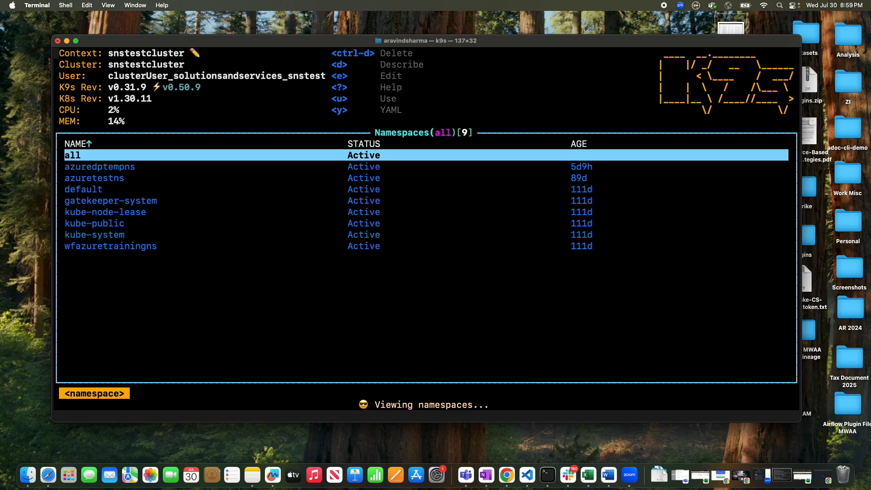
pyautogui.press('Down')
pyautogui.press('Down')
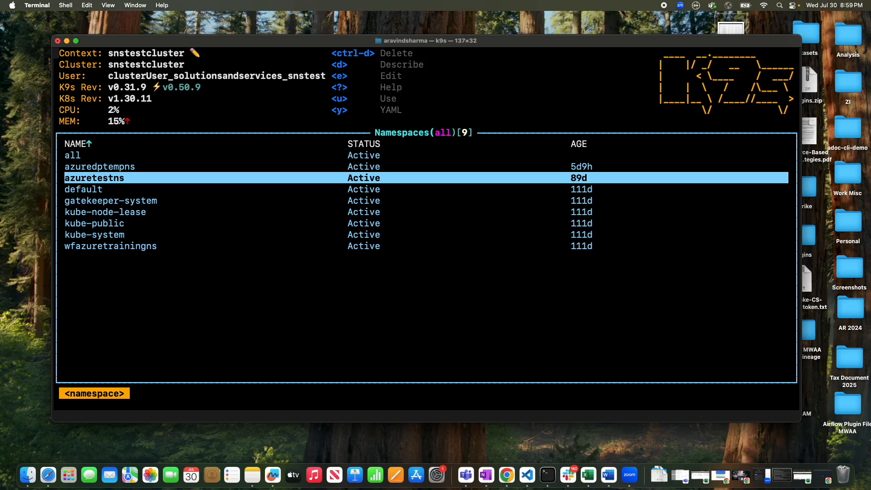
pyautogui.press('Return')
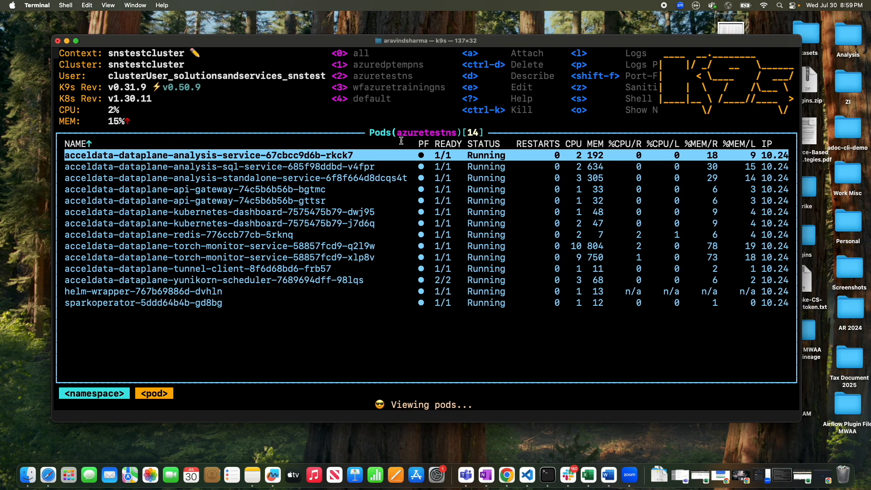
# Step: List the secrets of the azuretestns namespace and open the global-storage secret for editing
pyautogui.press(':')
pyautogui.write('secrets')
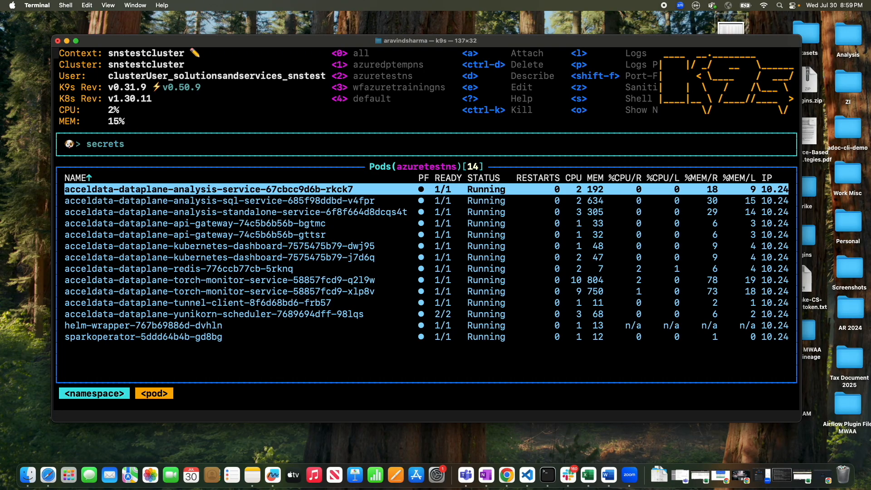
pyautogui.press('Return')
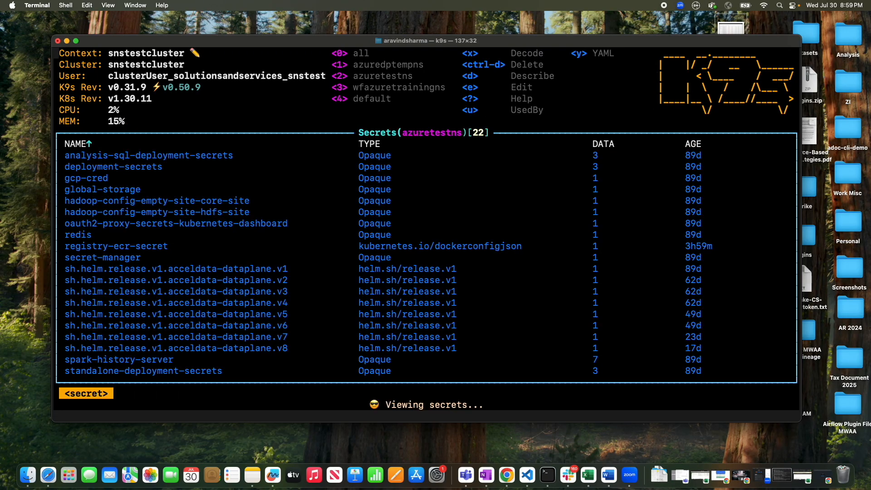
pyautogui.press('Down')
pyautogui.press('Down')
pyautogui.press('Down')
pyautogui.press('Down')
pyautogui.press('Down')
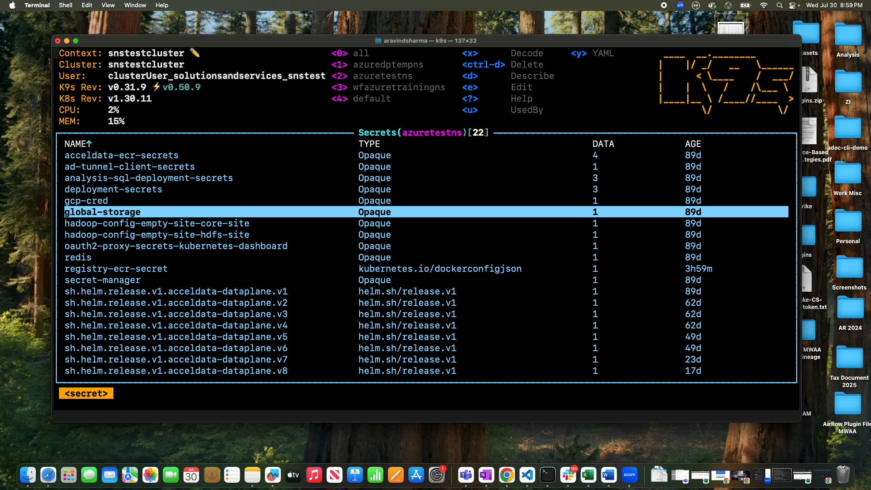
pyautogui.press('e')
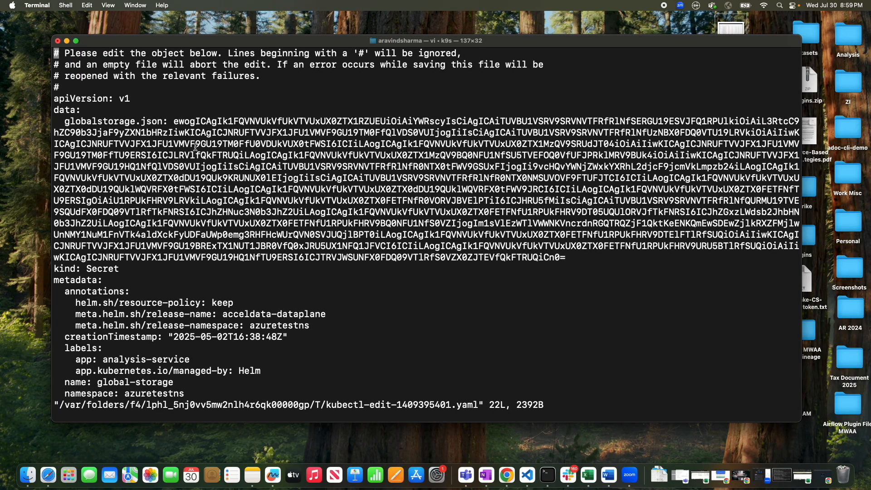
# Step: Copy the encoded globalstorage.json secret value and paste it into a new untitled file in Visual Studio Code
pyautogui.moveTo(175, 121); pyautogui.dragTo(583, 260)
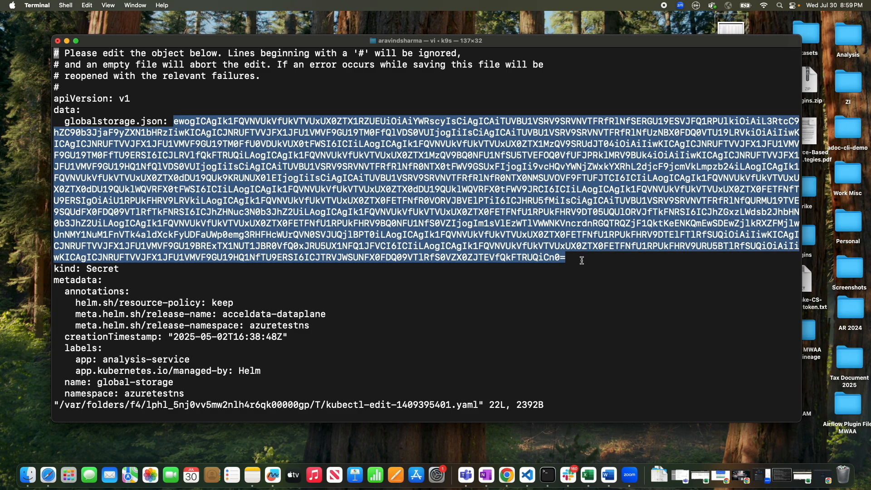
pyautogui.press('super+c')
pyautogui.hotkey('ctrl', 'Right')
pyautogui.hotkey('ctrl', 'Right')
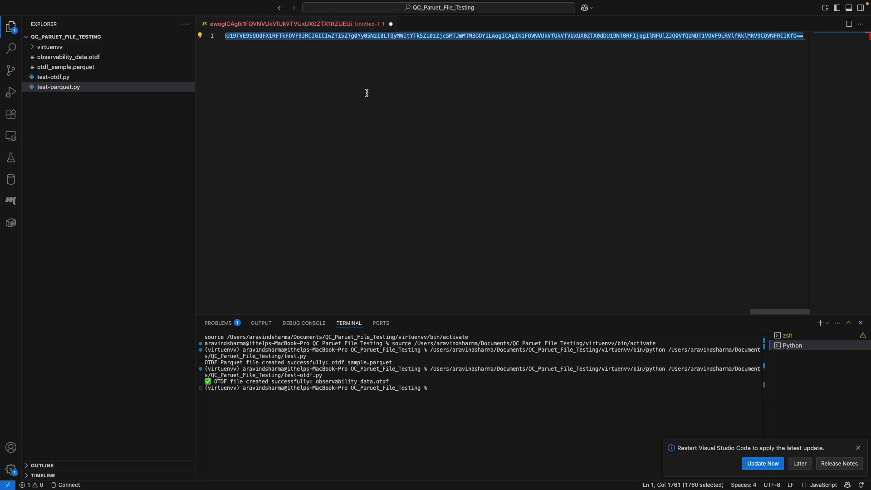
pyautogui.press('super+n')
pyautogui.press('super+v')
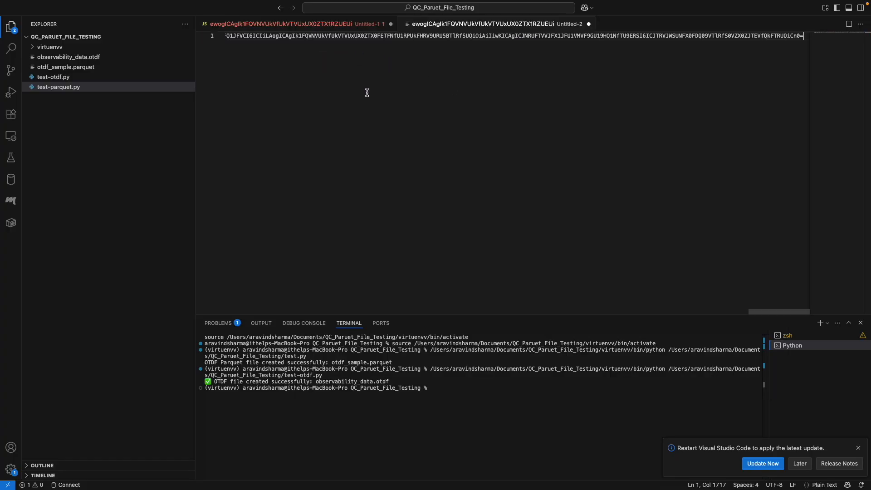
# Step: Base64-decode the entire pasted globalstorage.json value in the new file
pyautogui.press('super+a')
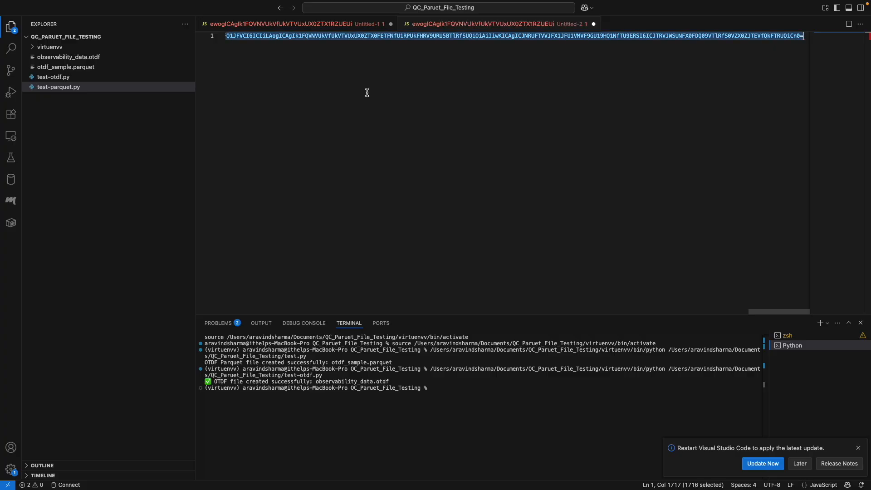
pyautogui.rightClick(345, 42)
pyautogui.moveTo(504, 259)
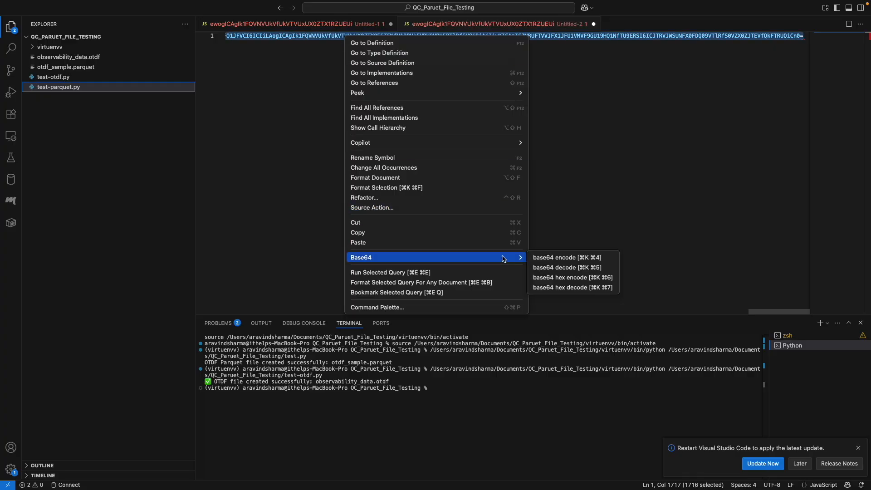
pyautogui.click(567, 267)
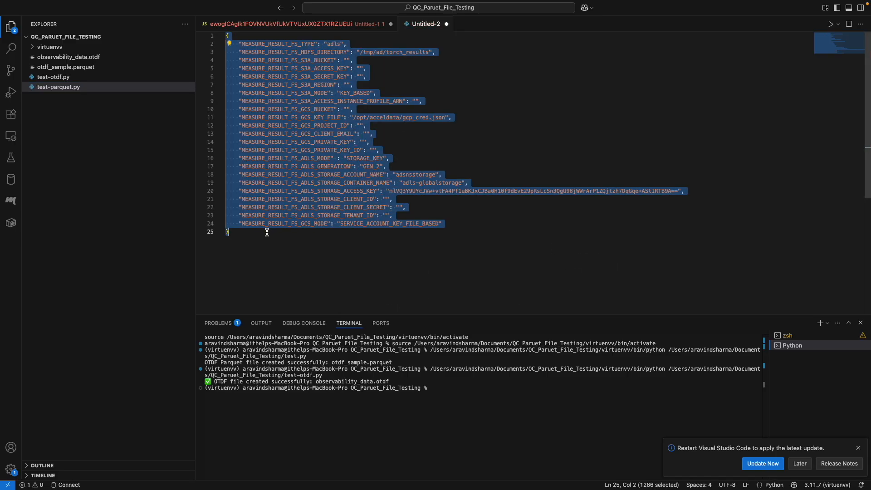
pyautogui.click(267, 232)
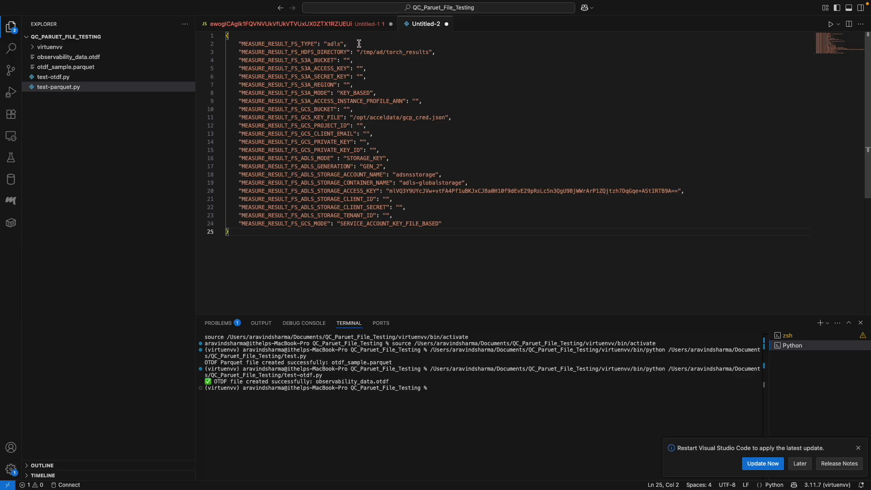
# Step: Compare the MEASURE_RESULT_FS_TYPE entry with the Azure ADLS steps in the Global Storage Setup documentation in the browser
pyautogui.moveTo(359, 44); pyautogui.dragTo(239, 43)
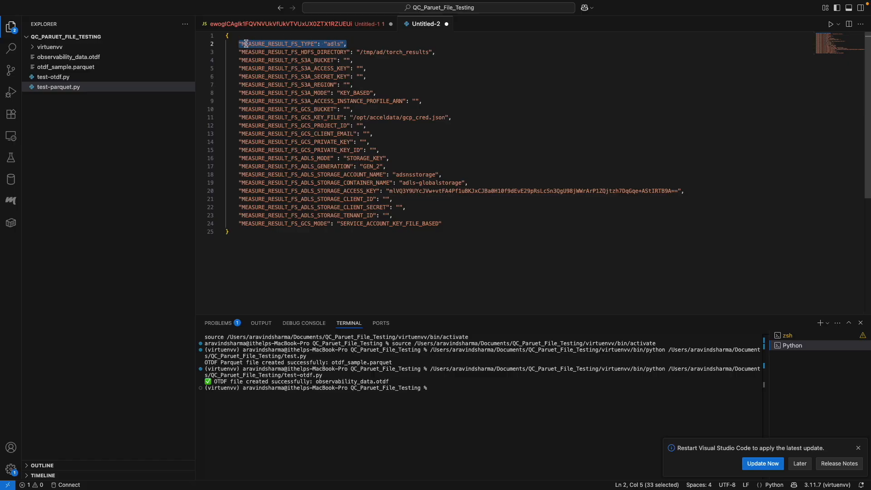
pyautogui.hotkey('ctrl', 'Left')
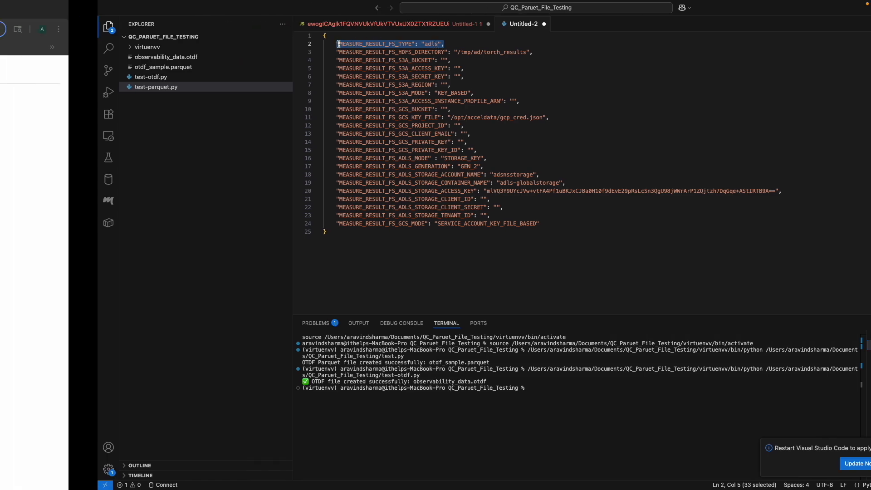
pyautogui.click(196, 10)
pyautogui.scroll(5, 311, 213)
pyautogui.scroll(-5, 311, 211)
pyautogui.scroll(5, 418, 189)
pyautogui.scroll(3, 418, 189)
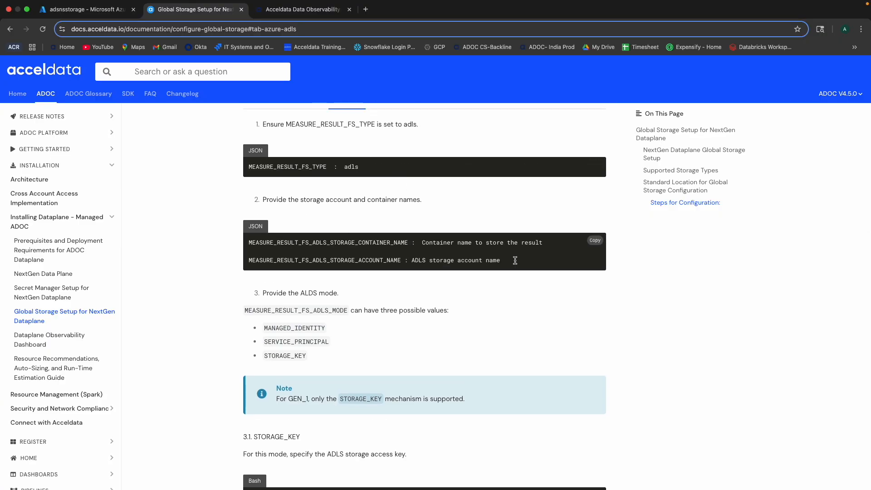
# Step: Return to Visual Studio Code and check the ADLS storage container name and storage account name entries in the decoded JSON
pyautogui.press('super+Tab')
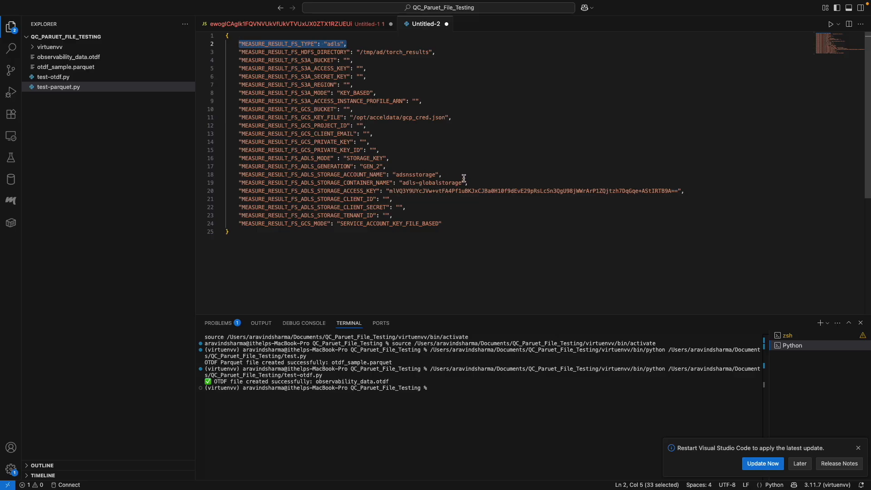
pyautogui.moveTo(469, 183); pyautogui.dragTo(239, 184)
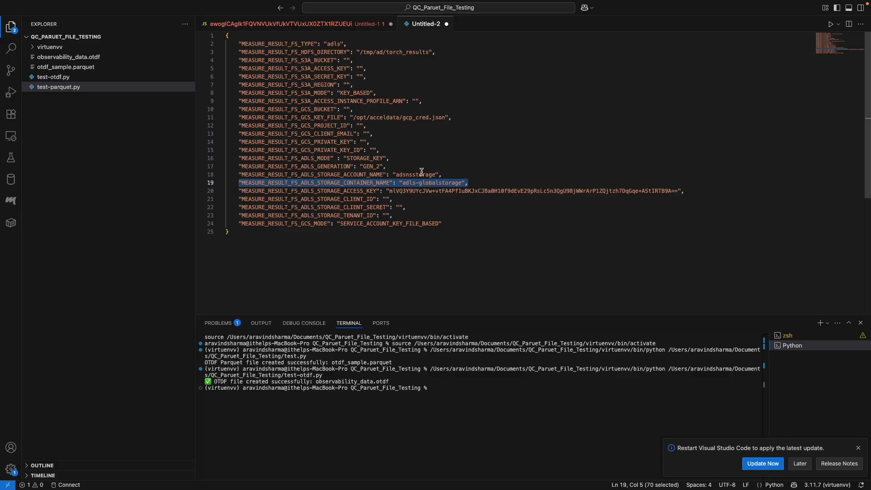
pyautogui.moveTo(443, 175); pyautogui.dragTo(238, 175)
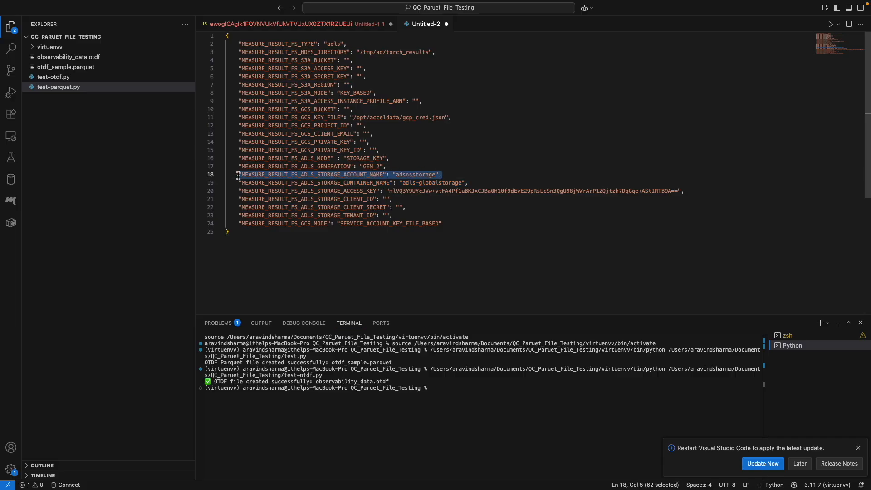
# Step: Compare the documentation's STORAGE_KEY section with the ADLS mode and storage access key entries in the decoded JSON
pyautogui.hotkey('ctrl', 'Left')
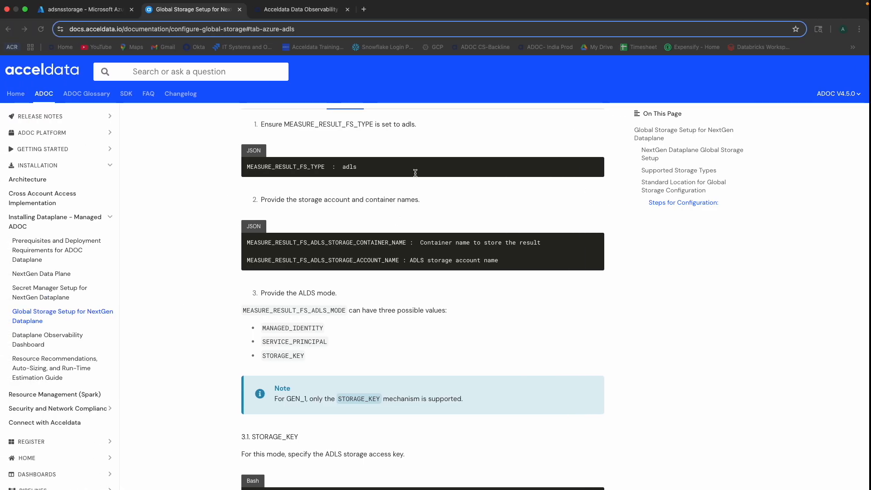
pyautogui.scroll(-5, 415, 172)
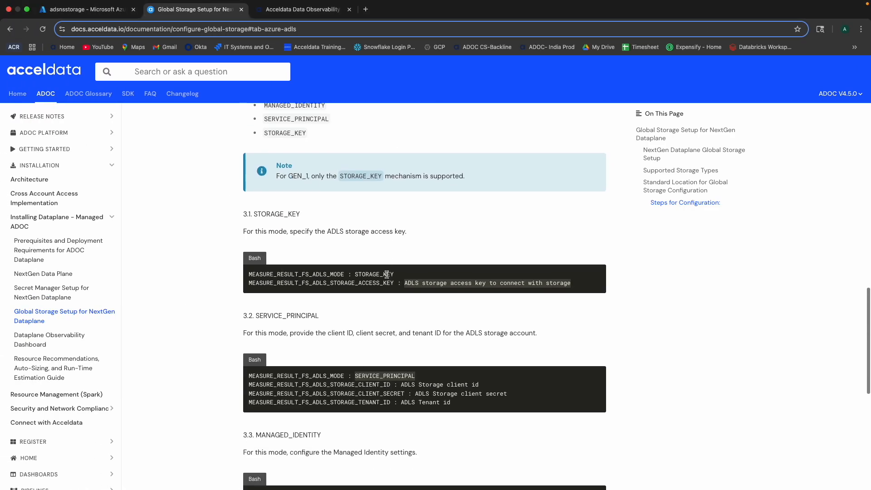
pyautogui.moveTo(243, 214); pyautogui.dragTo(330, 218)
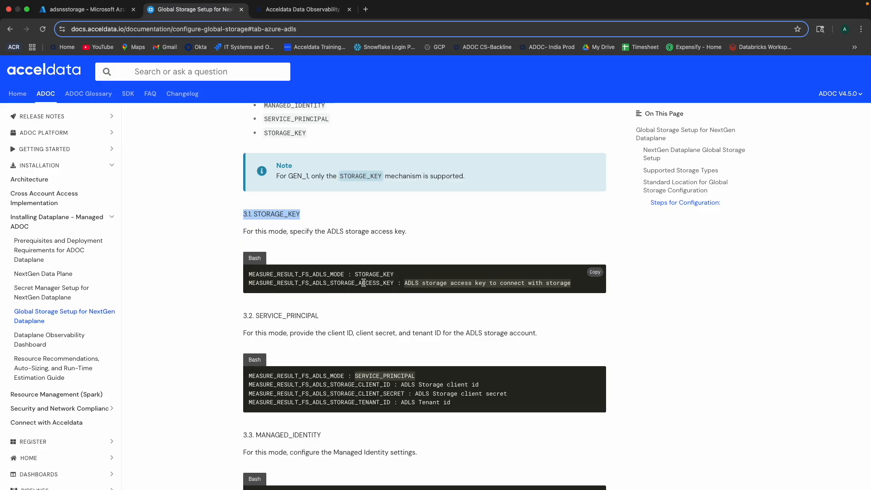
pyautogui.hotkey('ctrl', 'Right')
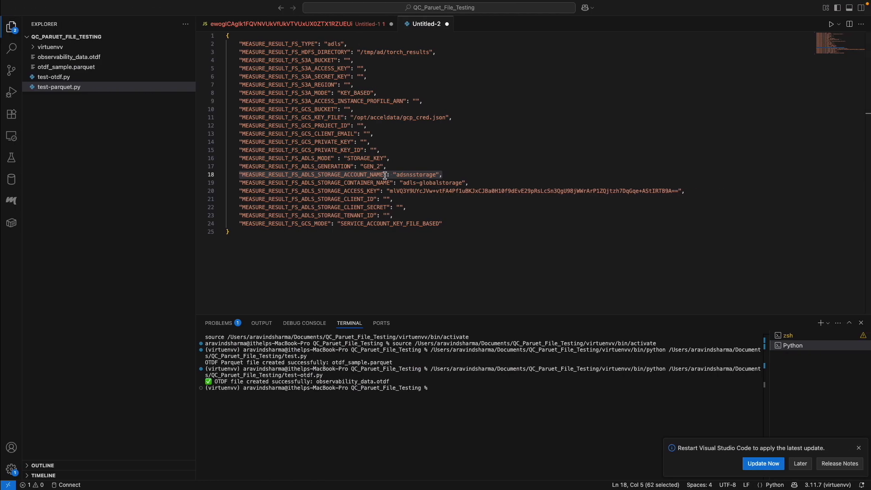
pyautogui.moveTo(401, 158); pyautogui.dragTo(235, 160)
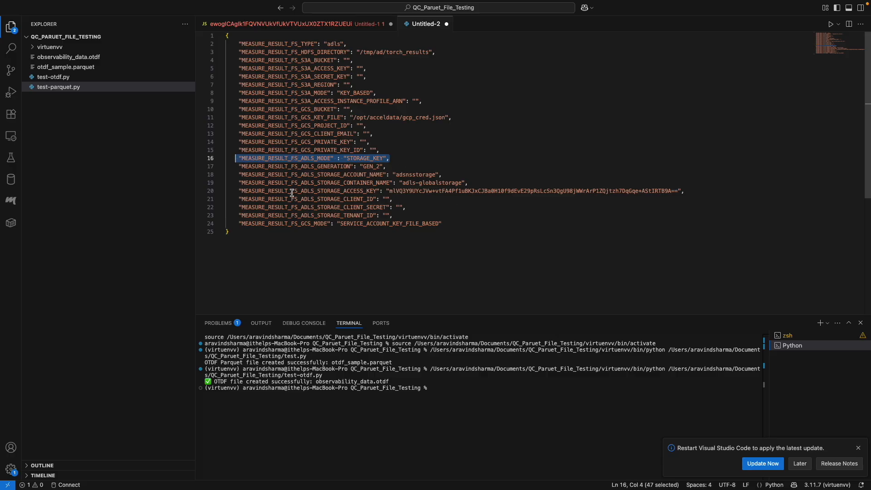
pyautogui.moveTo(239, 191); pyautogui.dragTo(684, 191)
# Step: Check the MEASURE_RESULT_FS_ADLS_GENERATION entry in the decoded JSON
pyautogui.click(335, 167)
pyautogui.moveTo(387, 167); pyautogui.dragTo(263, 164)
pyautogui.moveTo(240, 164); pyautogui.dragTo(238, 166)
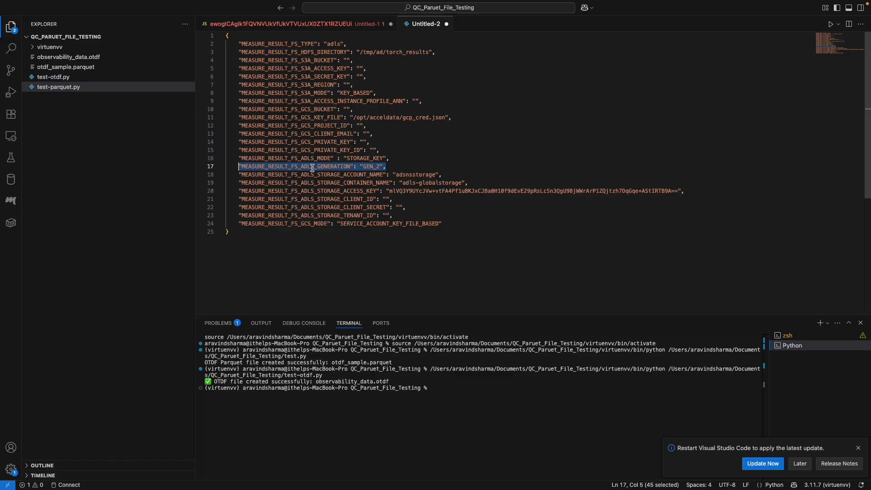
pyautogui.click(390, 167)
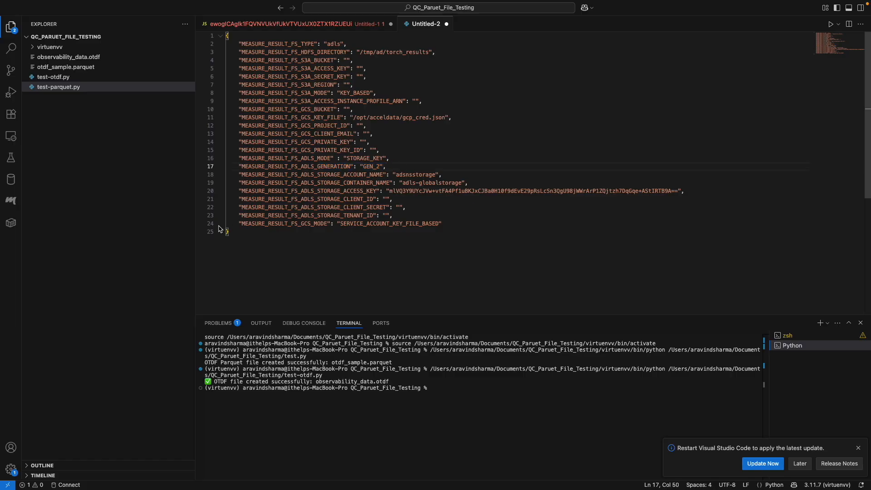
# Step: Select the entire ADLS global storage JSON and encode it in Base64
pyautogui.moveTo(245, 232); pyautogui.dragTo(219, 32)
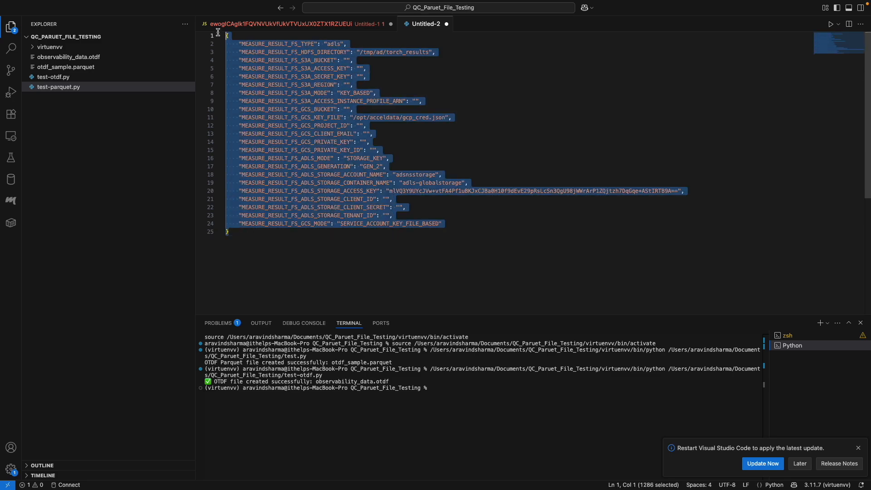
pyautogui.click(263, 74)
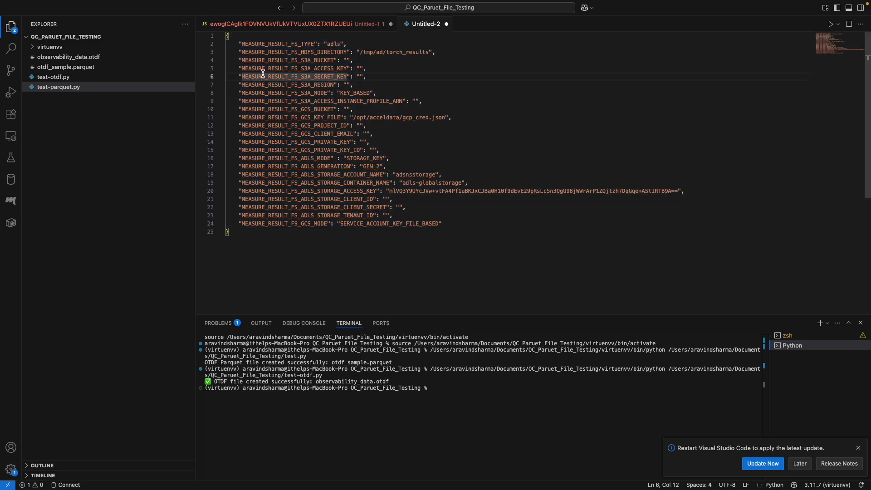
pyautogui.press('super+a')
pyautogui.rightClick(263, 74)
pyautogui.moveTo(409, 283)
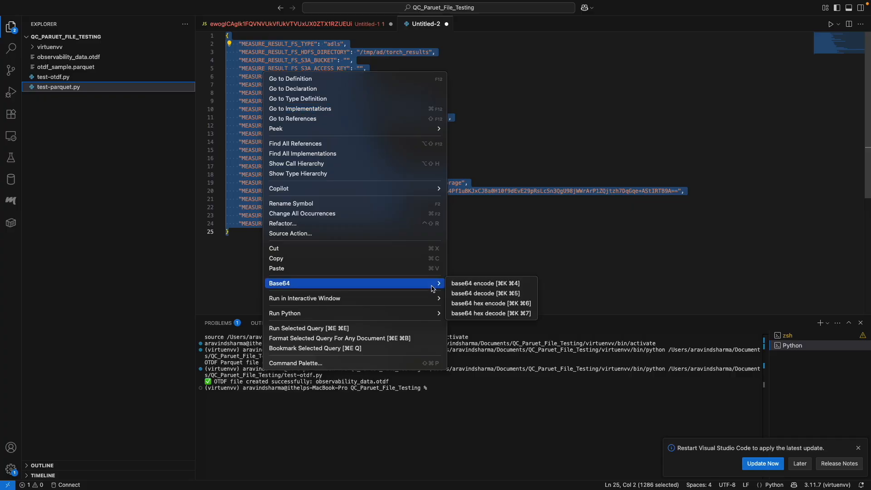
pyautogui.click(475, 283)
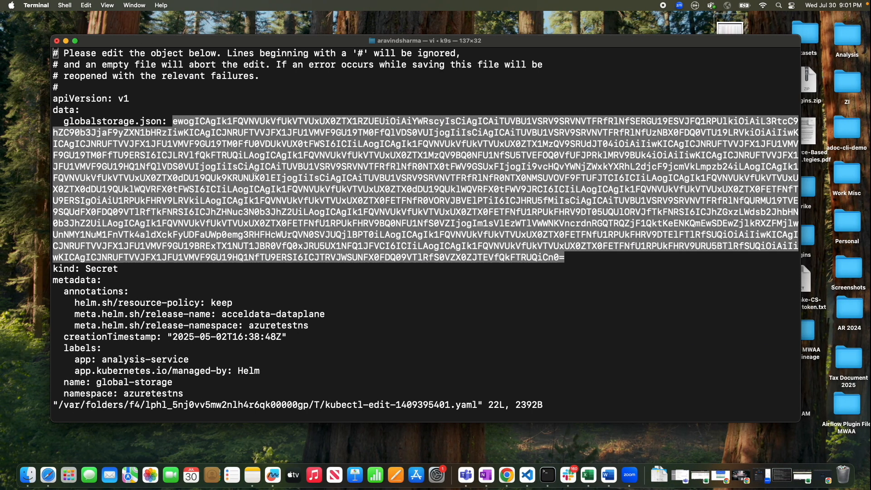
# Step: Switch to Terminal, review the encoded globalstorage.json value in the global-storage secret, and quit the editor without saving
pyautogui.click(255, 177)
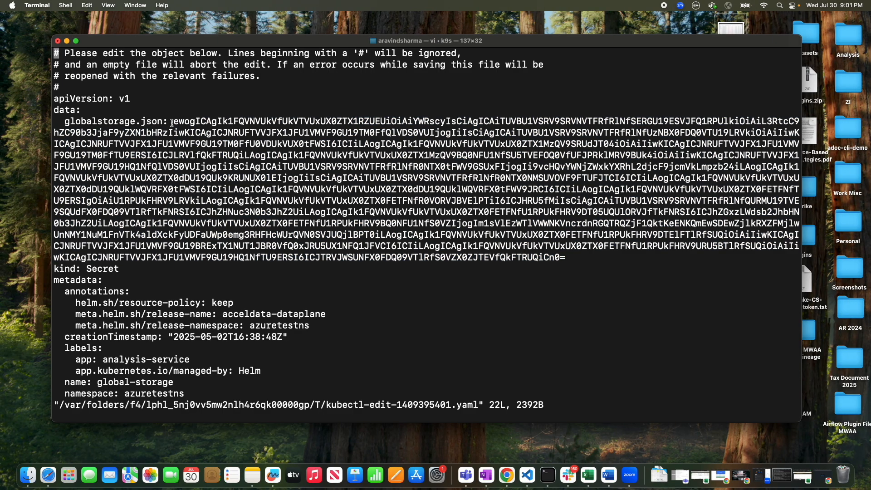
pyautogui.moveTo(174, 123); pyautogui.dragTo(569, 262)
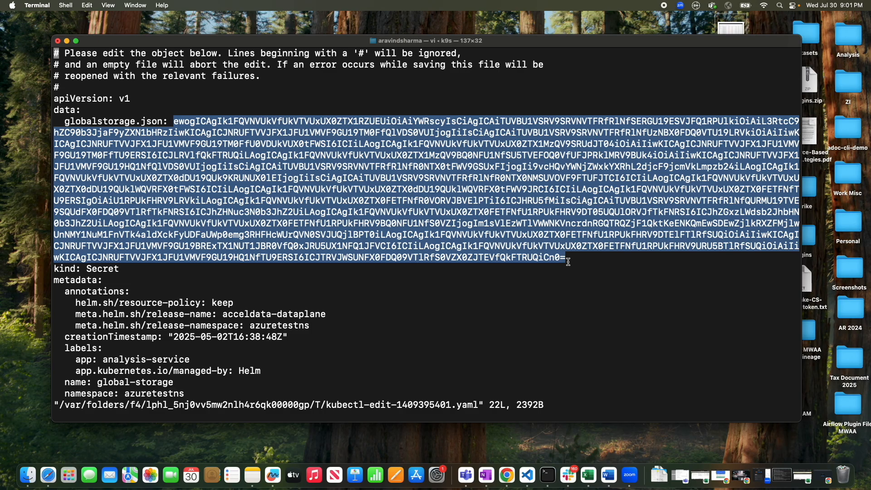
pyautogui.click(298, 205)
pyautogui.write(':')
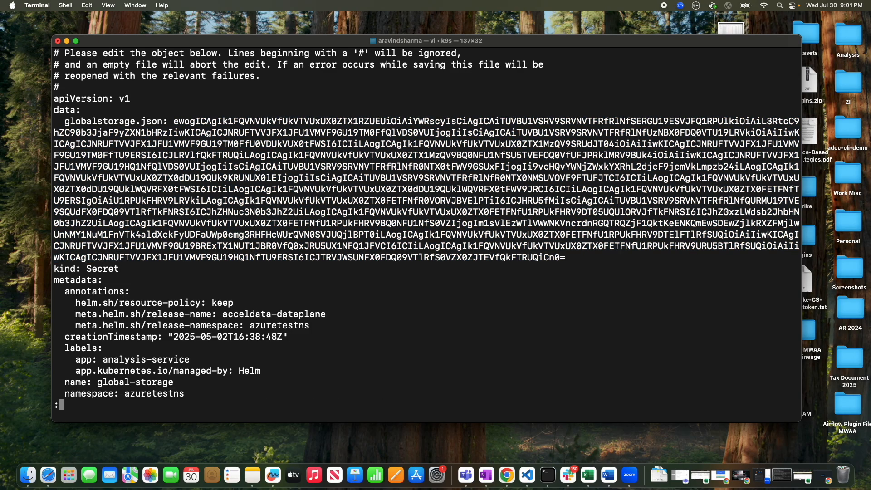
pyautogui.write('q!')
pyautogui.press('Return')
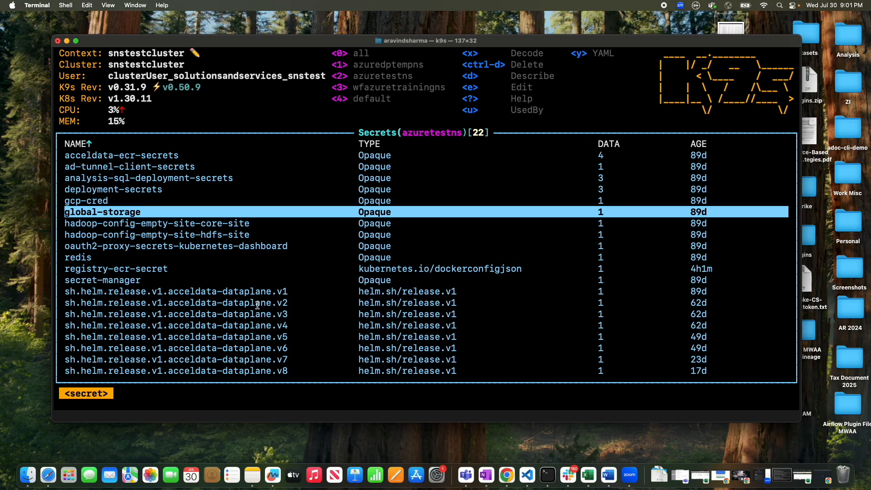
# Step: List the pods in the azuretestns namespace and check the analysis-service, analysis-sql-service and analysis-standalone-service pods
pyautogui.press(':')
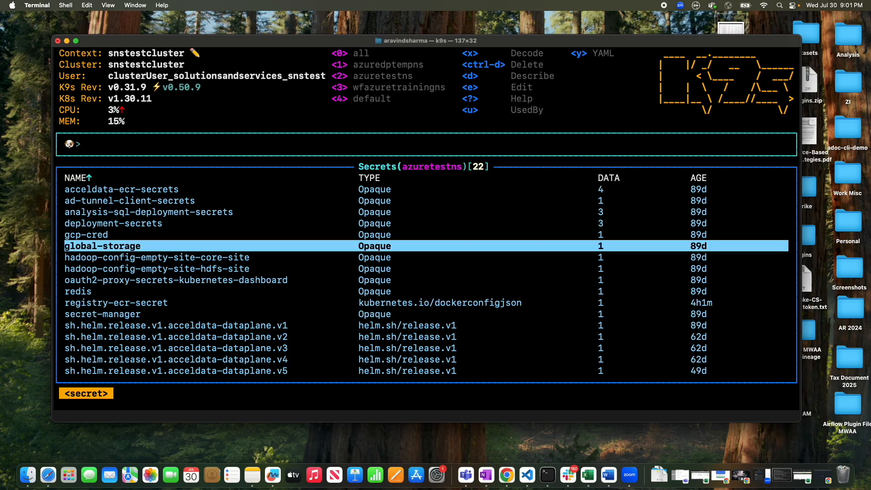
pyautogui.write('pods')
pyautogui.press('Return')
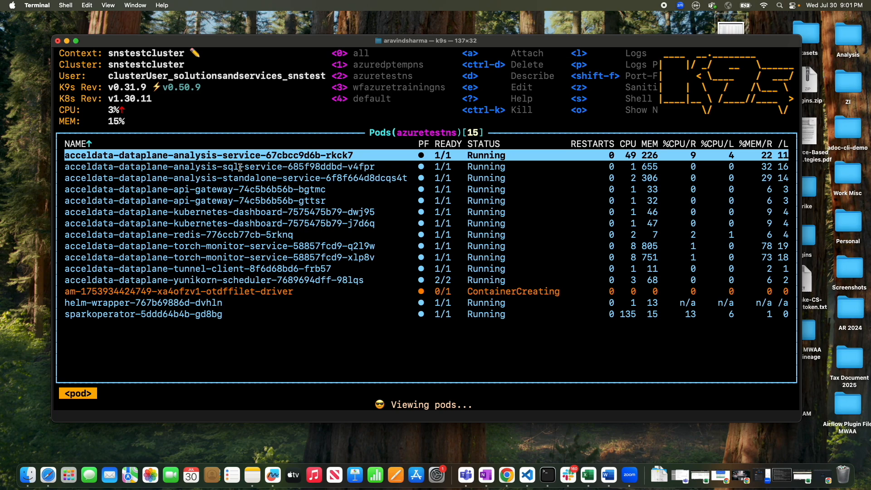
pyautogui.press('Down')
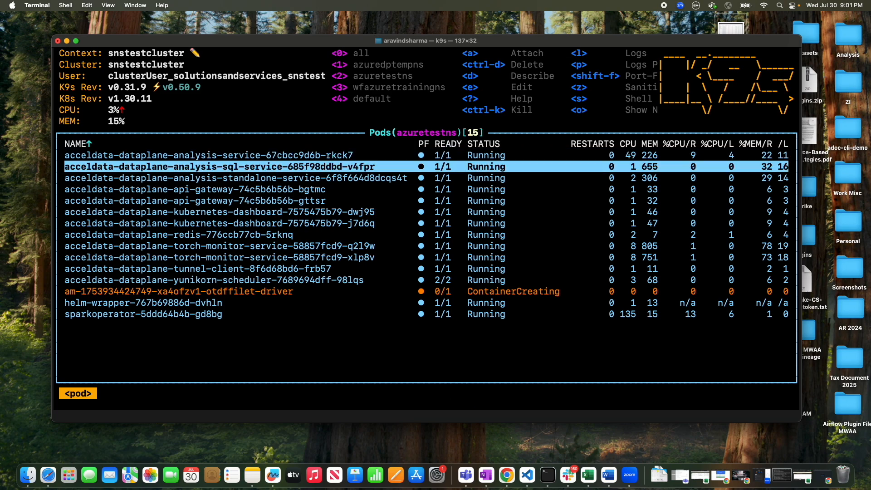
pyautogui.press('Down')
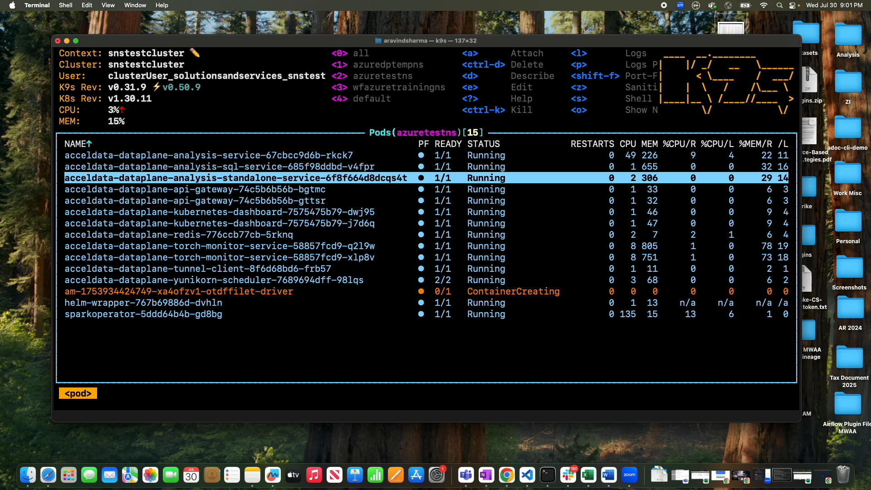
# Step: Switch to the Acceldata site in the browser, open the azuredptest data plane's Application Config, and check its Global Storage type
pyautogui.press('super+Tab')
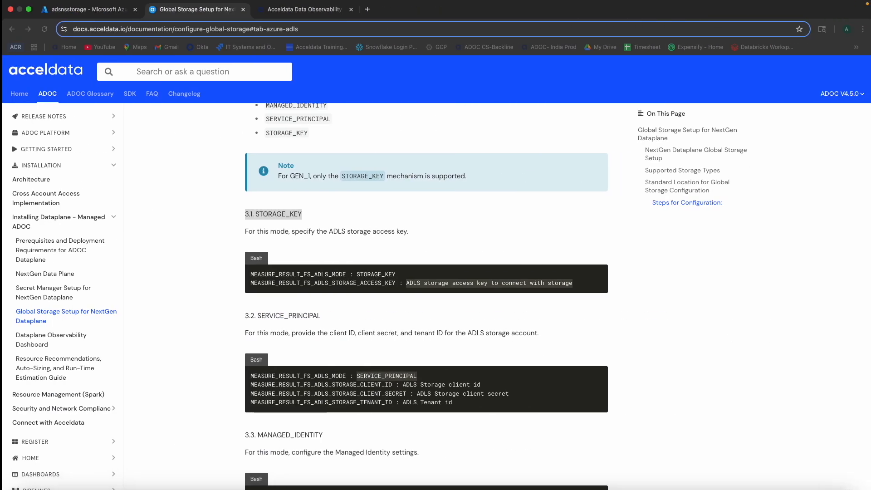
pyautogui.click(281, 10)
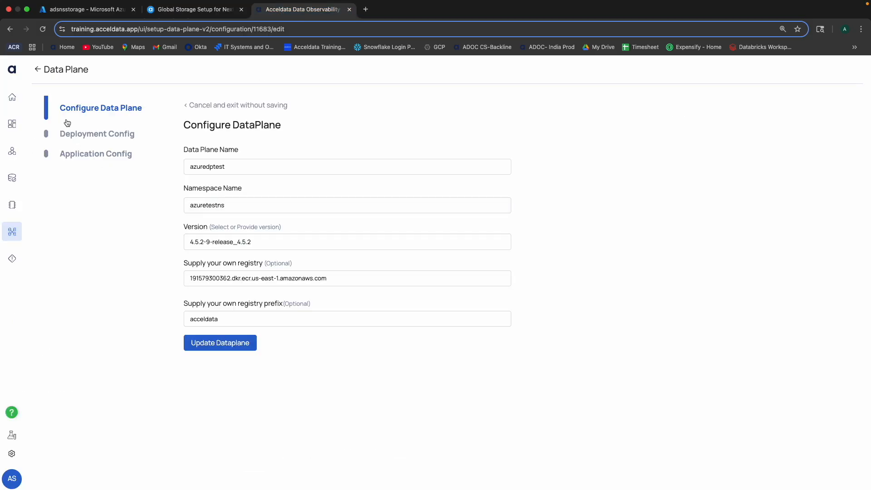
pyautogui.click(11, 231)
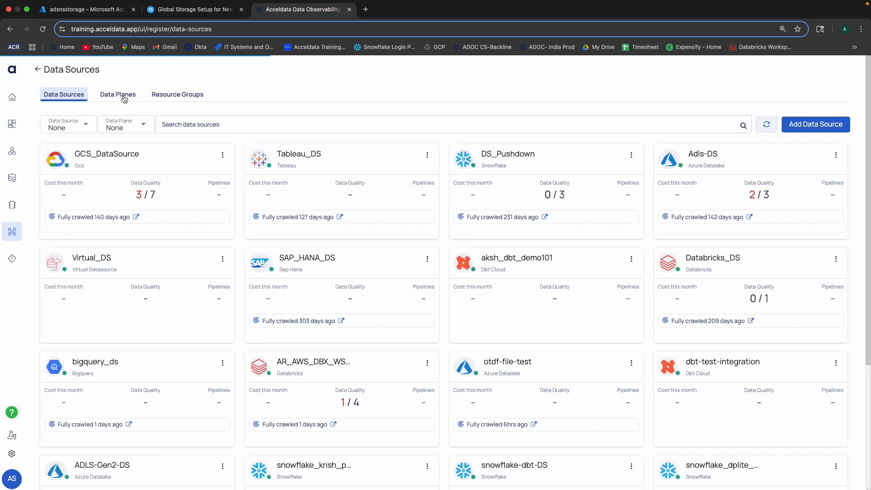
pyautogui.click(118, 95)
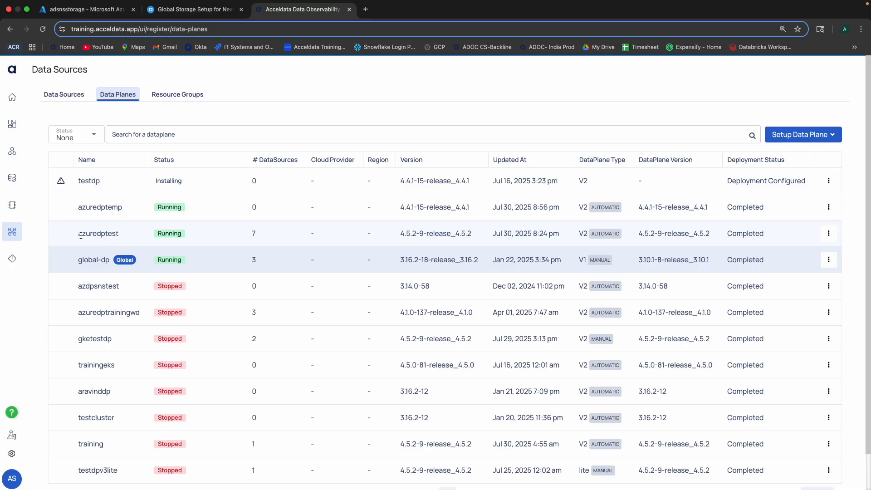
pyautogui.click(828, 233)
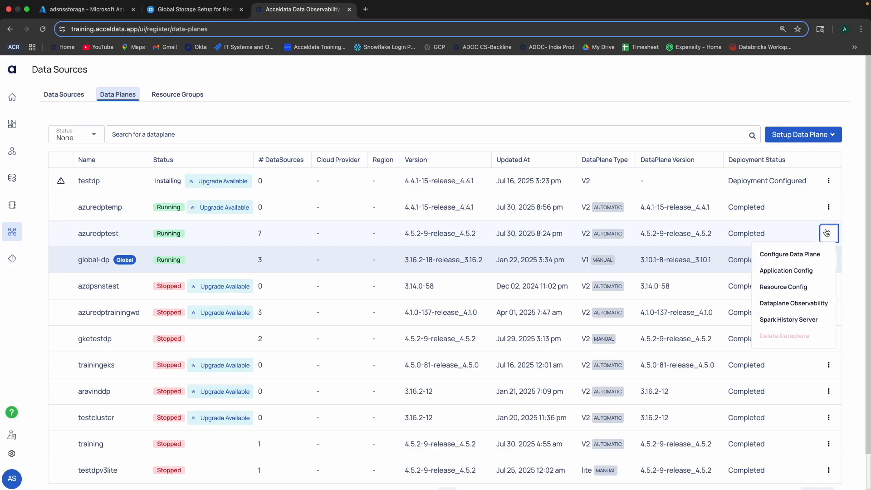
pyautogui.click(799, 268)
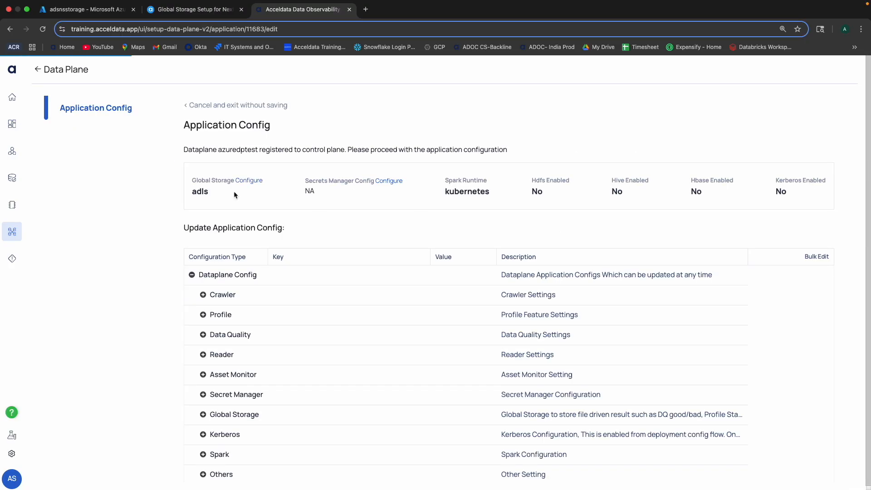
pyautogui.moveTo(211, 192); pyautogui.dragTo(184, 192)
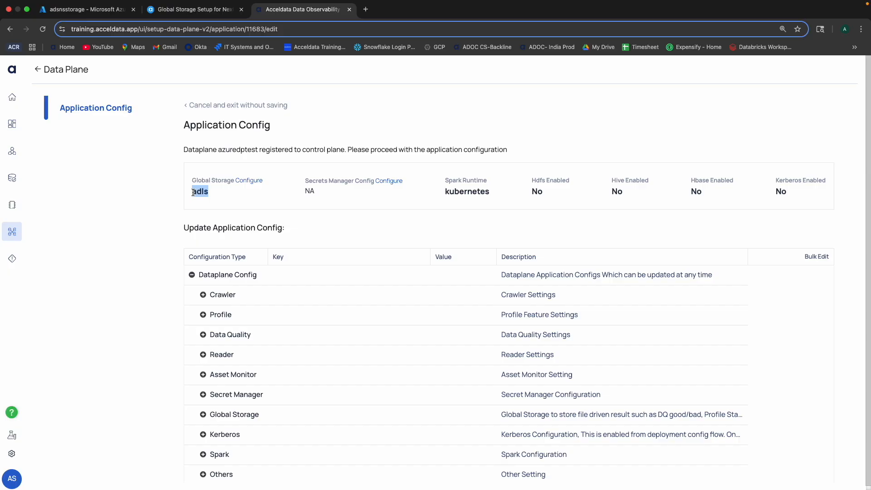
pyautogui.click(232, 194)
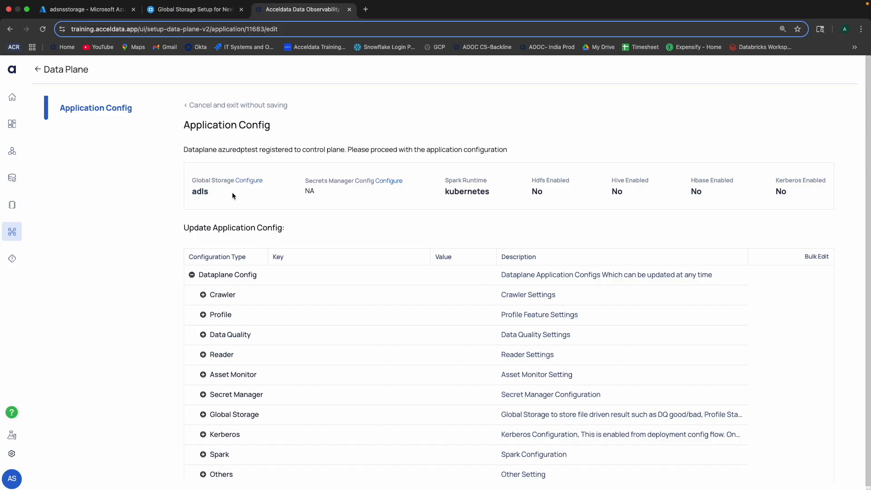